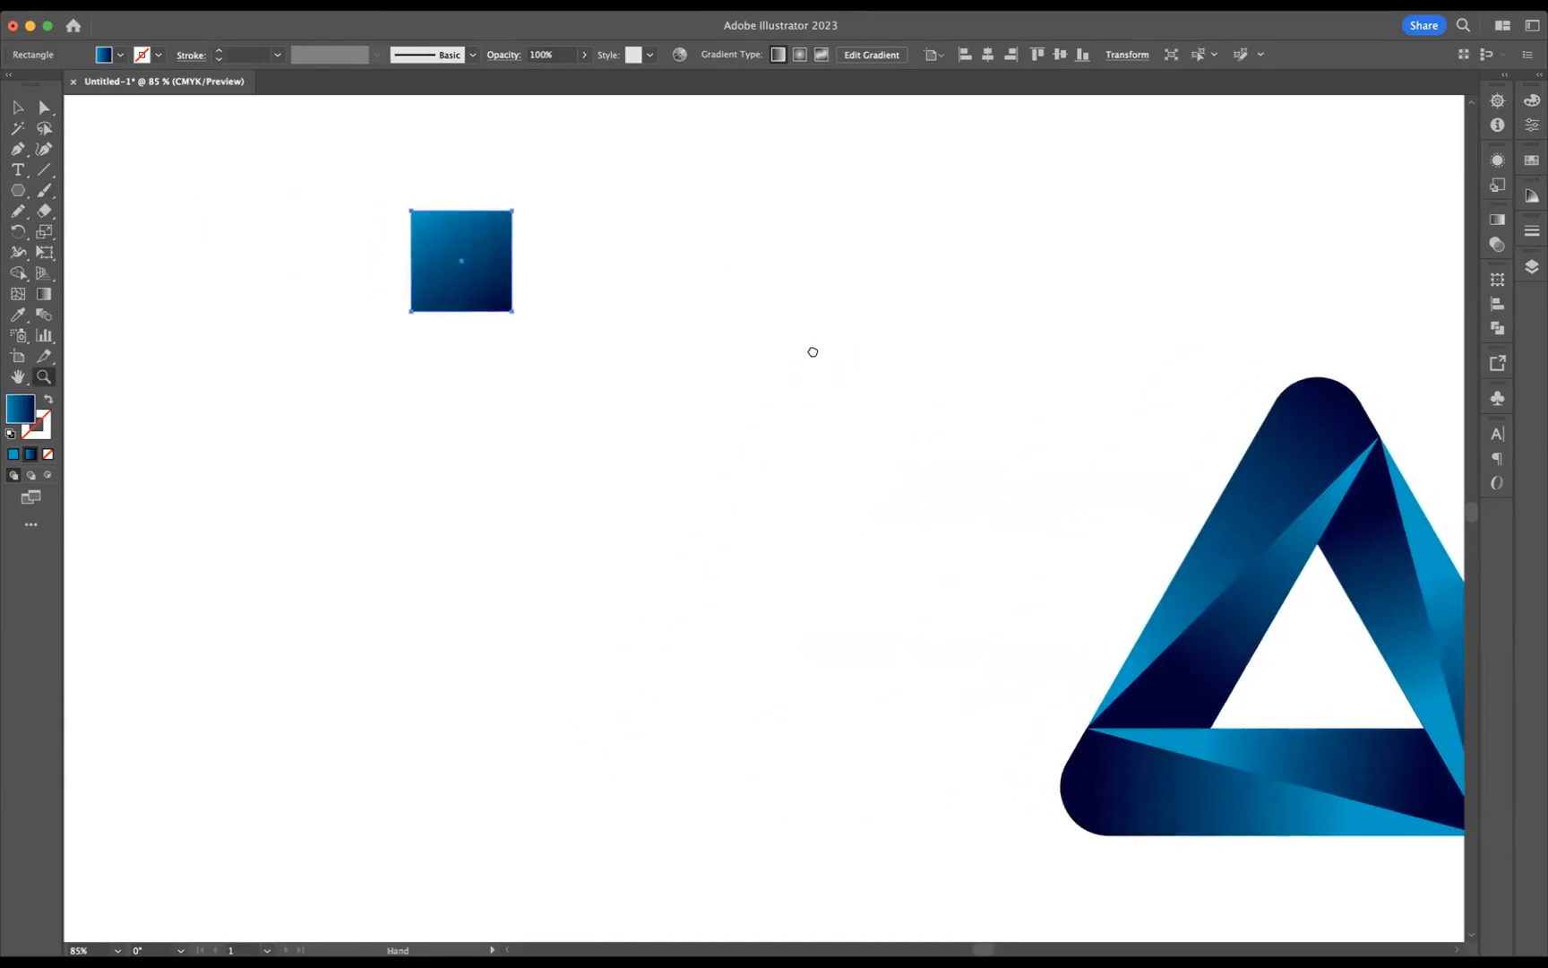
# - Move the gradient square clear of the triangle logo and delete all the pieces of the logo
pyautogui.press('v')
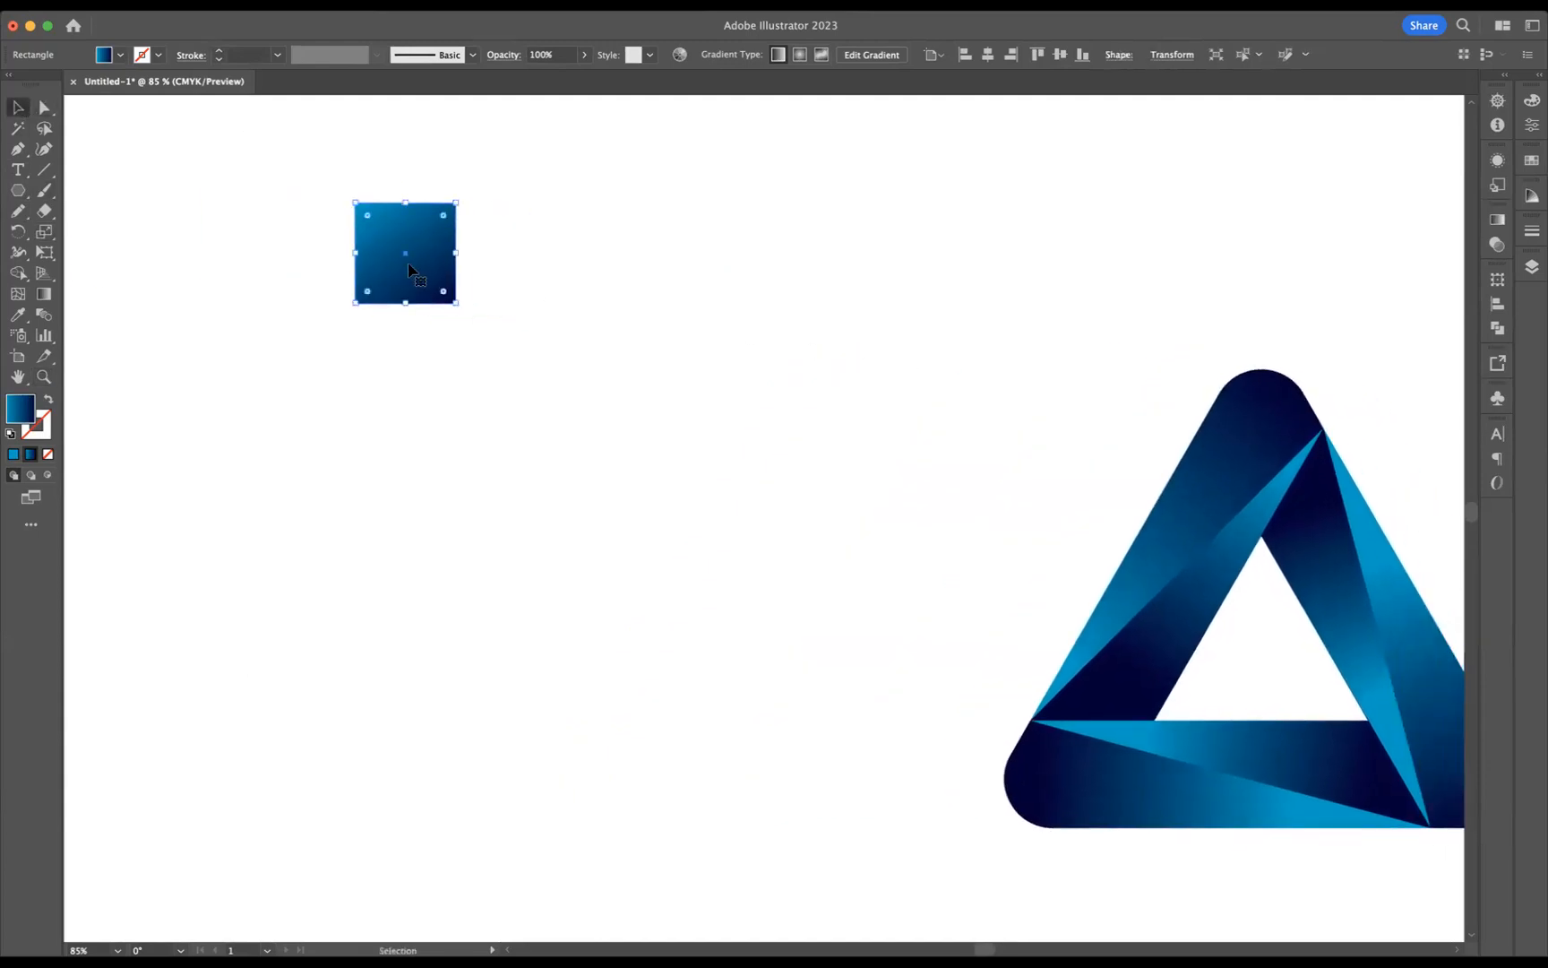
pyautogui.moveTo(405, 257); pyautogui.dragTo(1004, 309)
pyautogui.moveTo(908, 522); pyautogui.dragTo(363, 484)
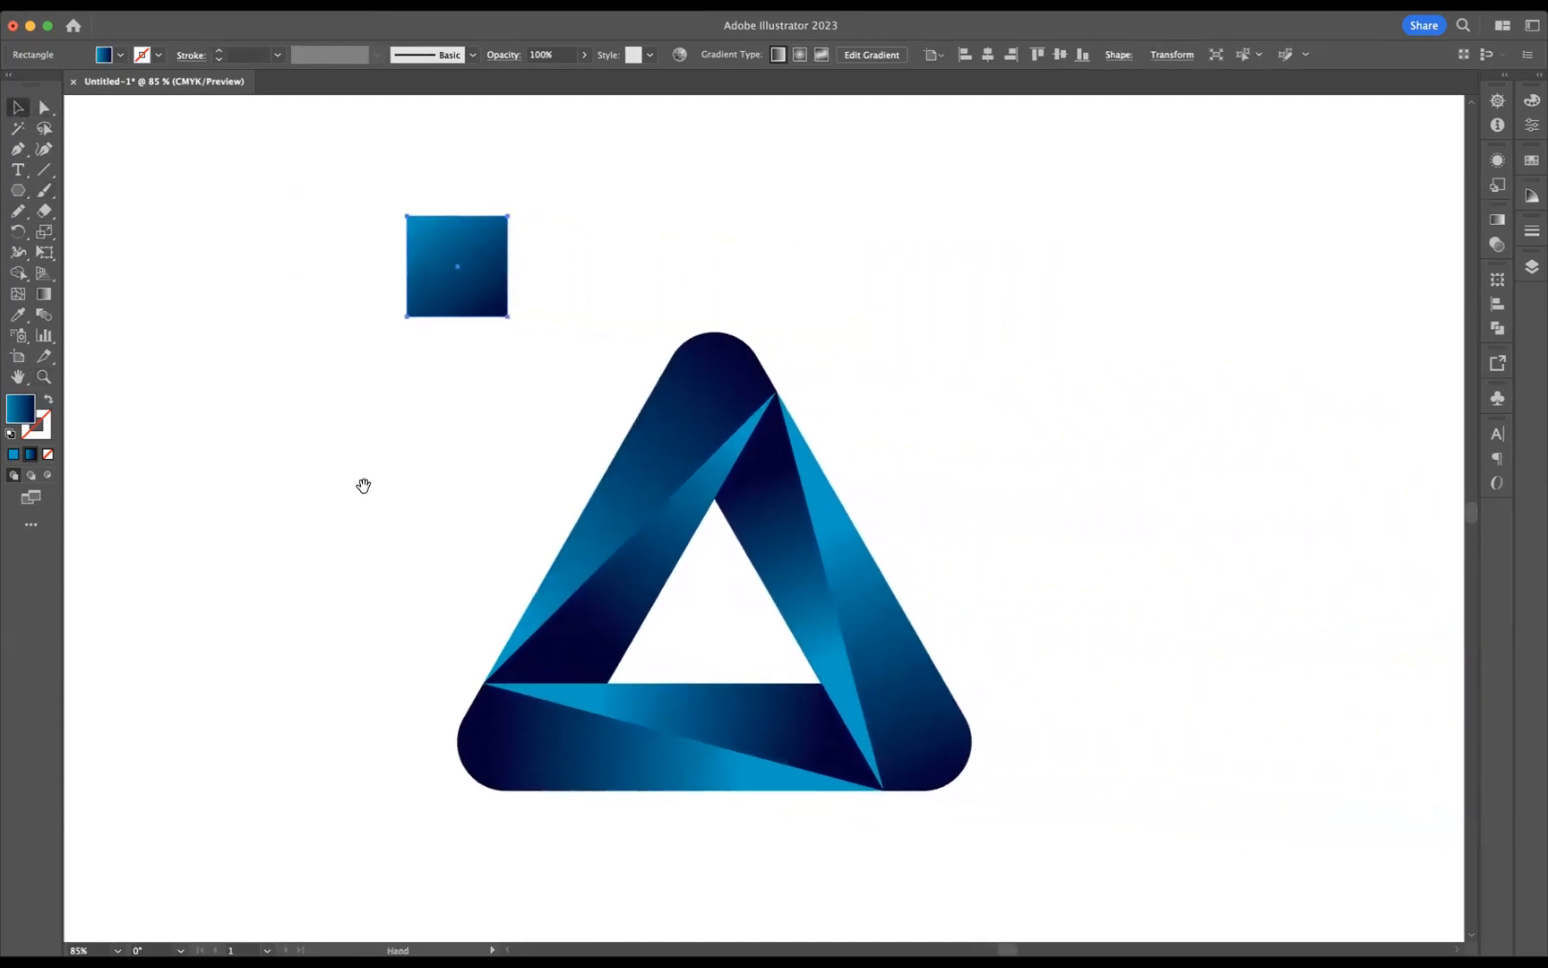
pyautogui.moveTo(337, 229); pyautogui.dragTo(277, 210)
pyautogui.moveTo(503, 389); pyautogui.dragTo(1042, 822)
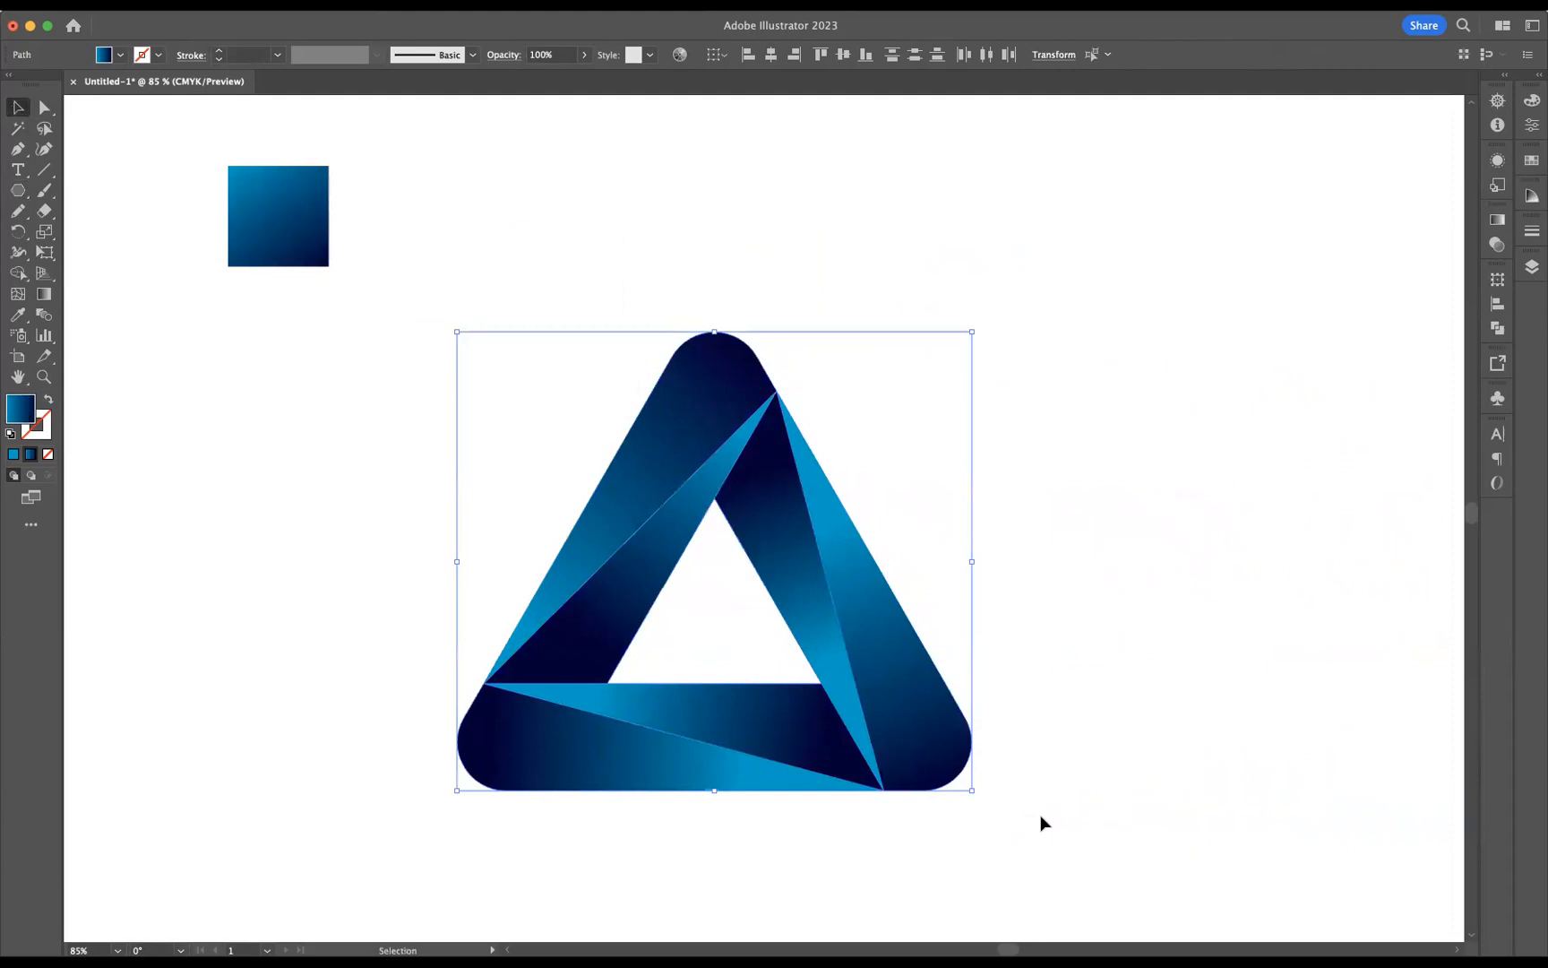
pyautogui.press('Delete')
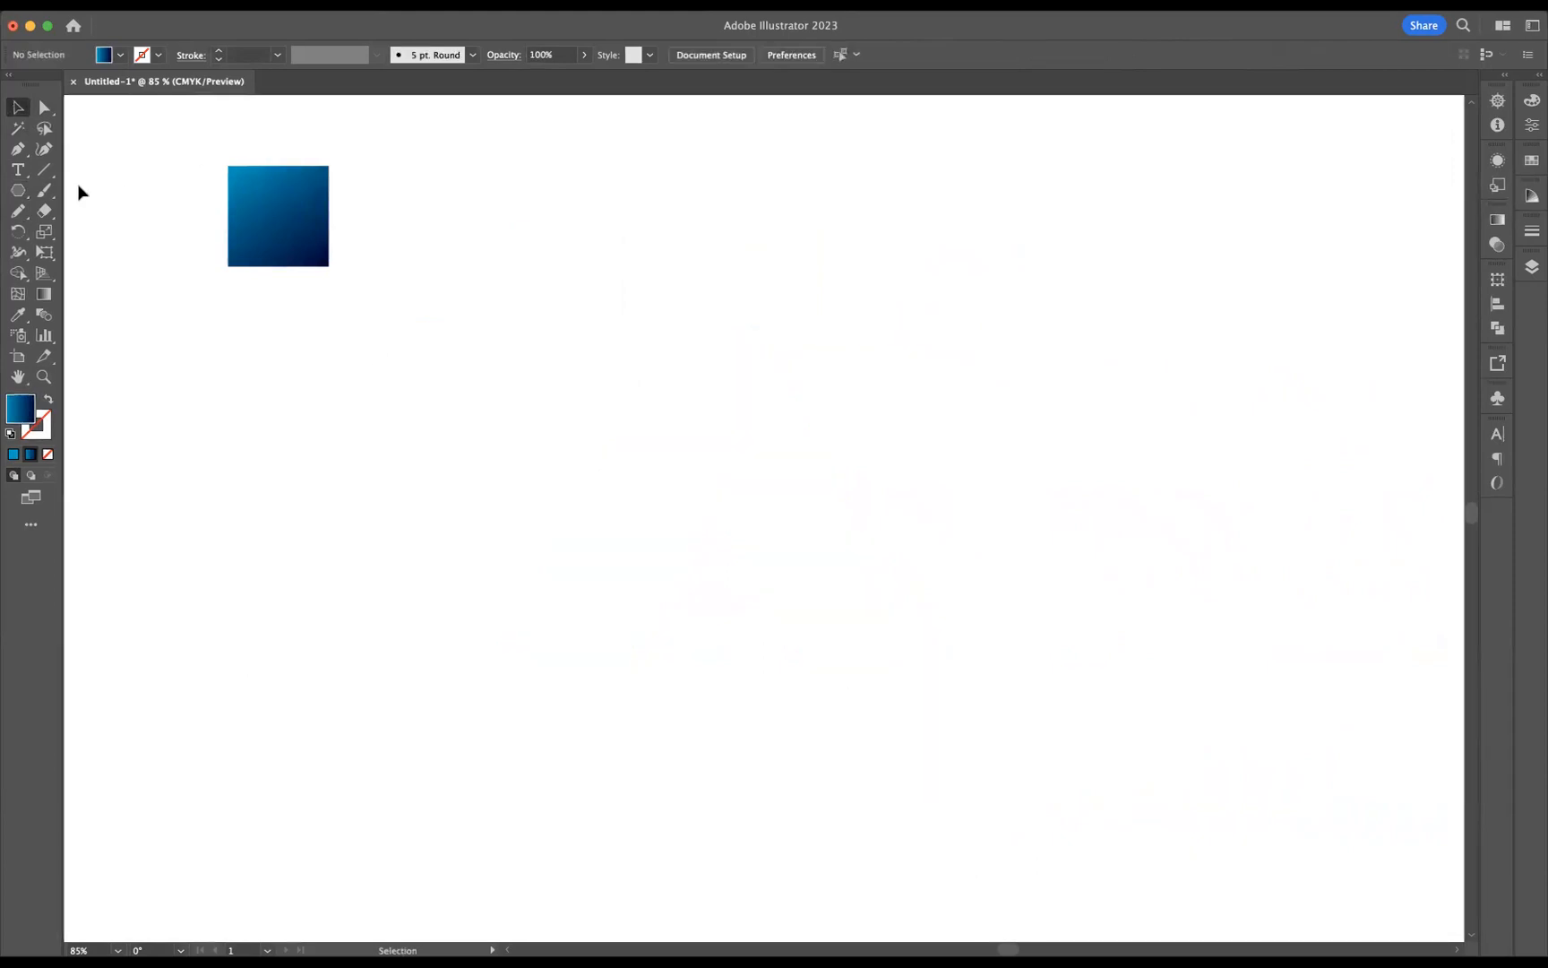
# - Create a polygon with 3 sides and a 13.752 mm radius, and scale it up into a large triangle
pyautogui.click(18, 191)
pyautogui.click(778, 483)
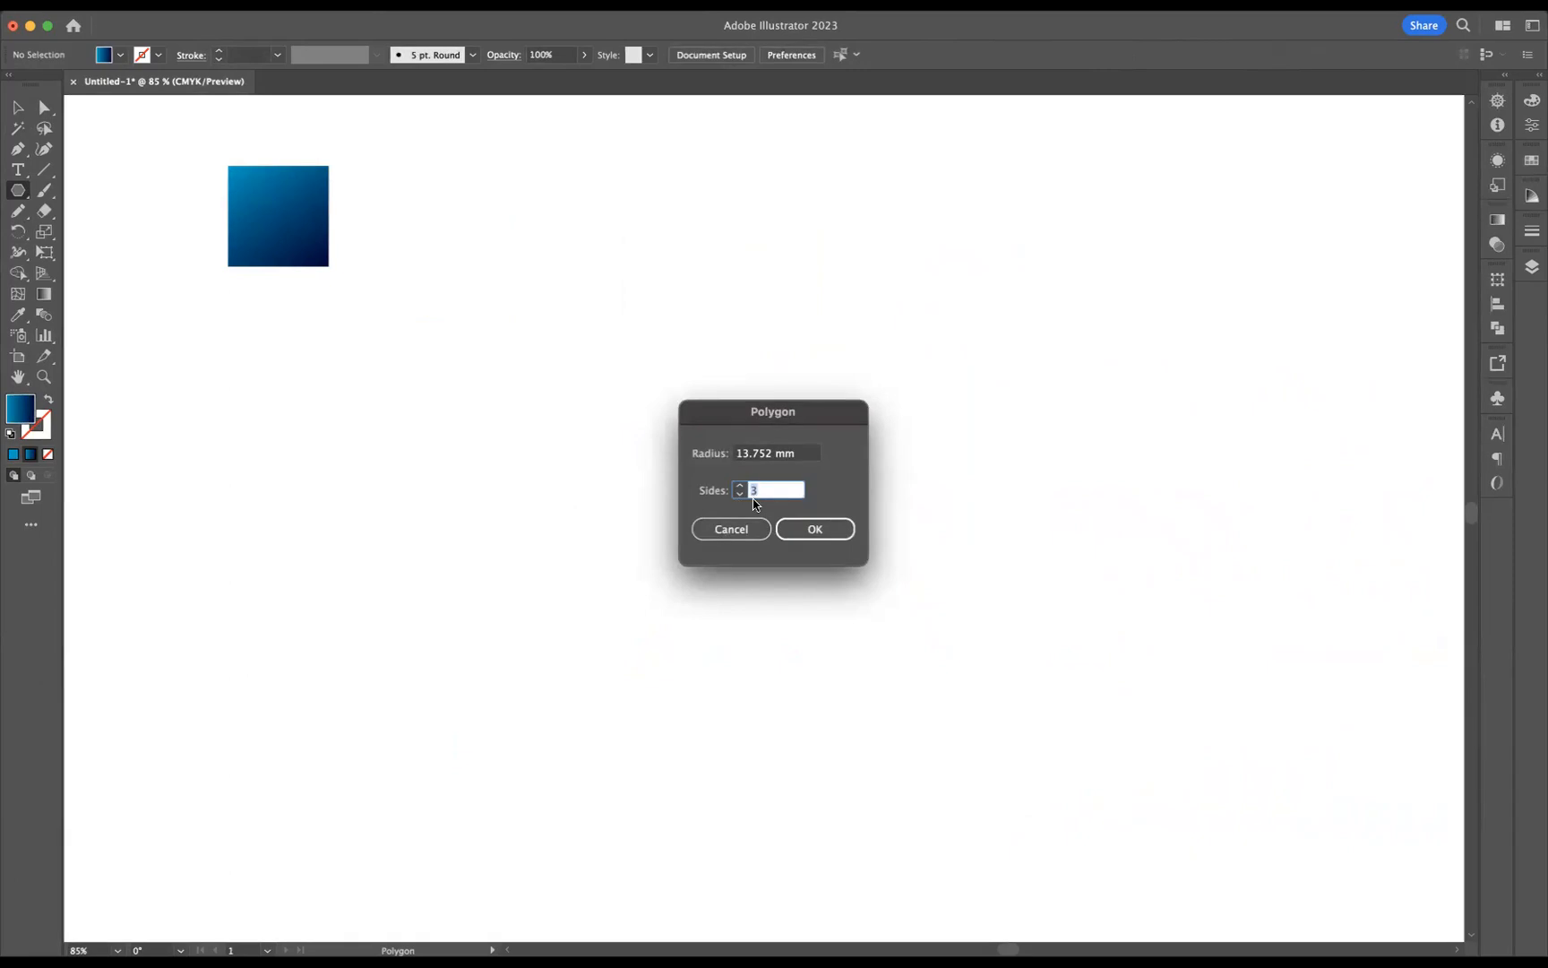
pyautogui.click(820, 534)
pyautogui.moveTo(823, 428); pyautogui.dragTo(1040, 260)
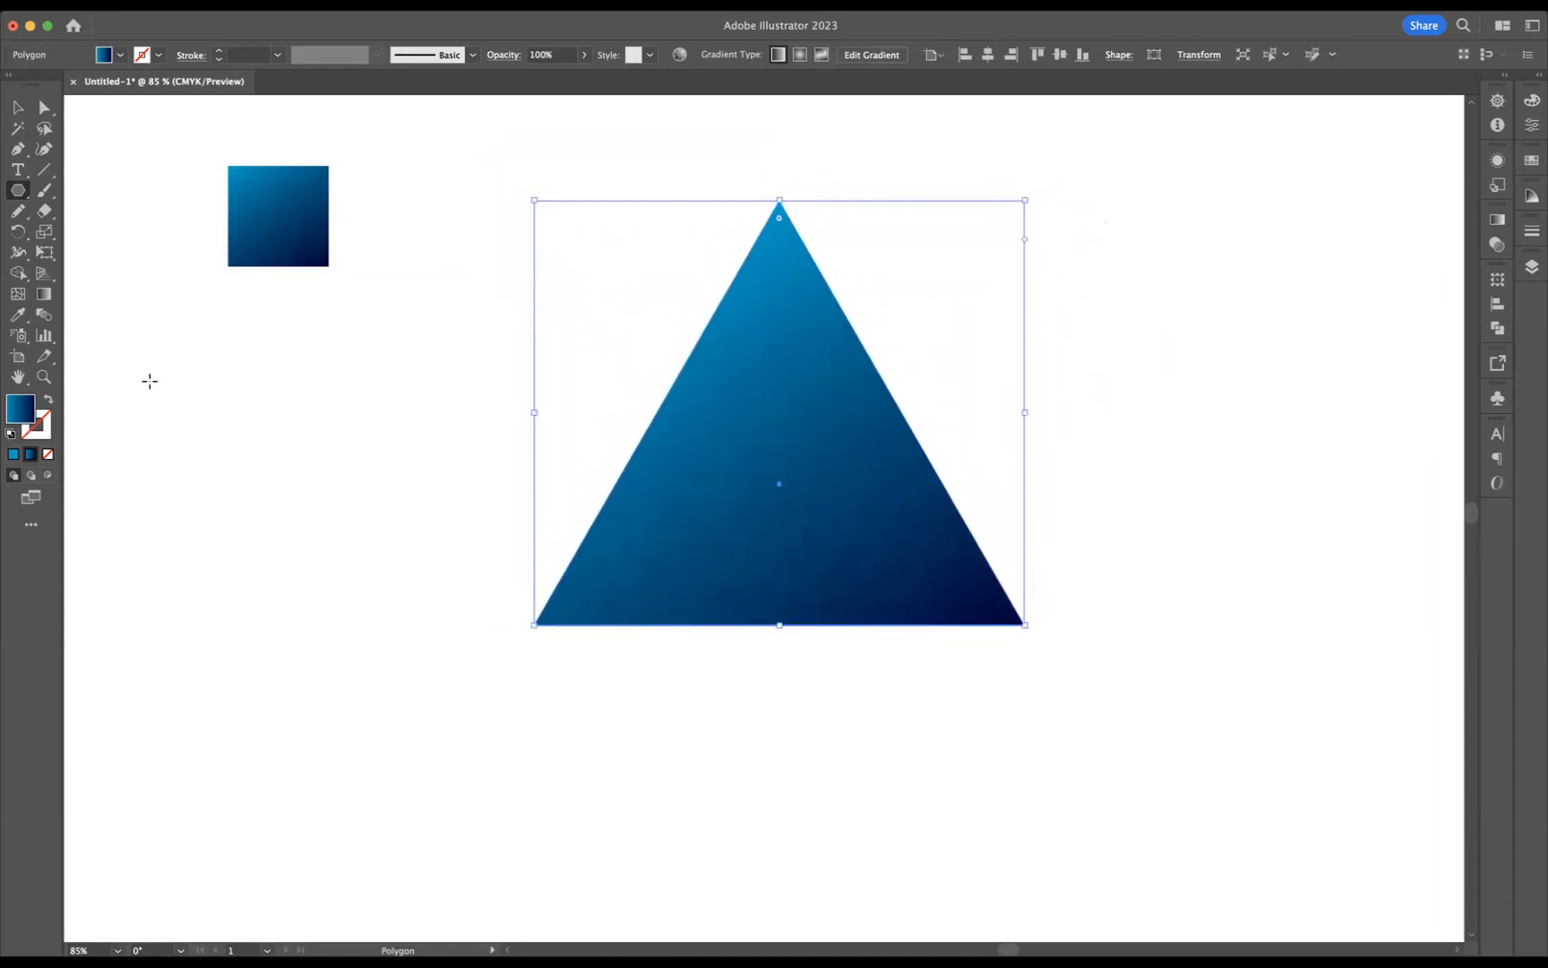
# - Swap the triangle's fill and stroke so only a gradient outline remains, and shift it slightly straight down
pyautogui.click(51, 402)
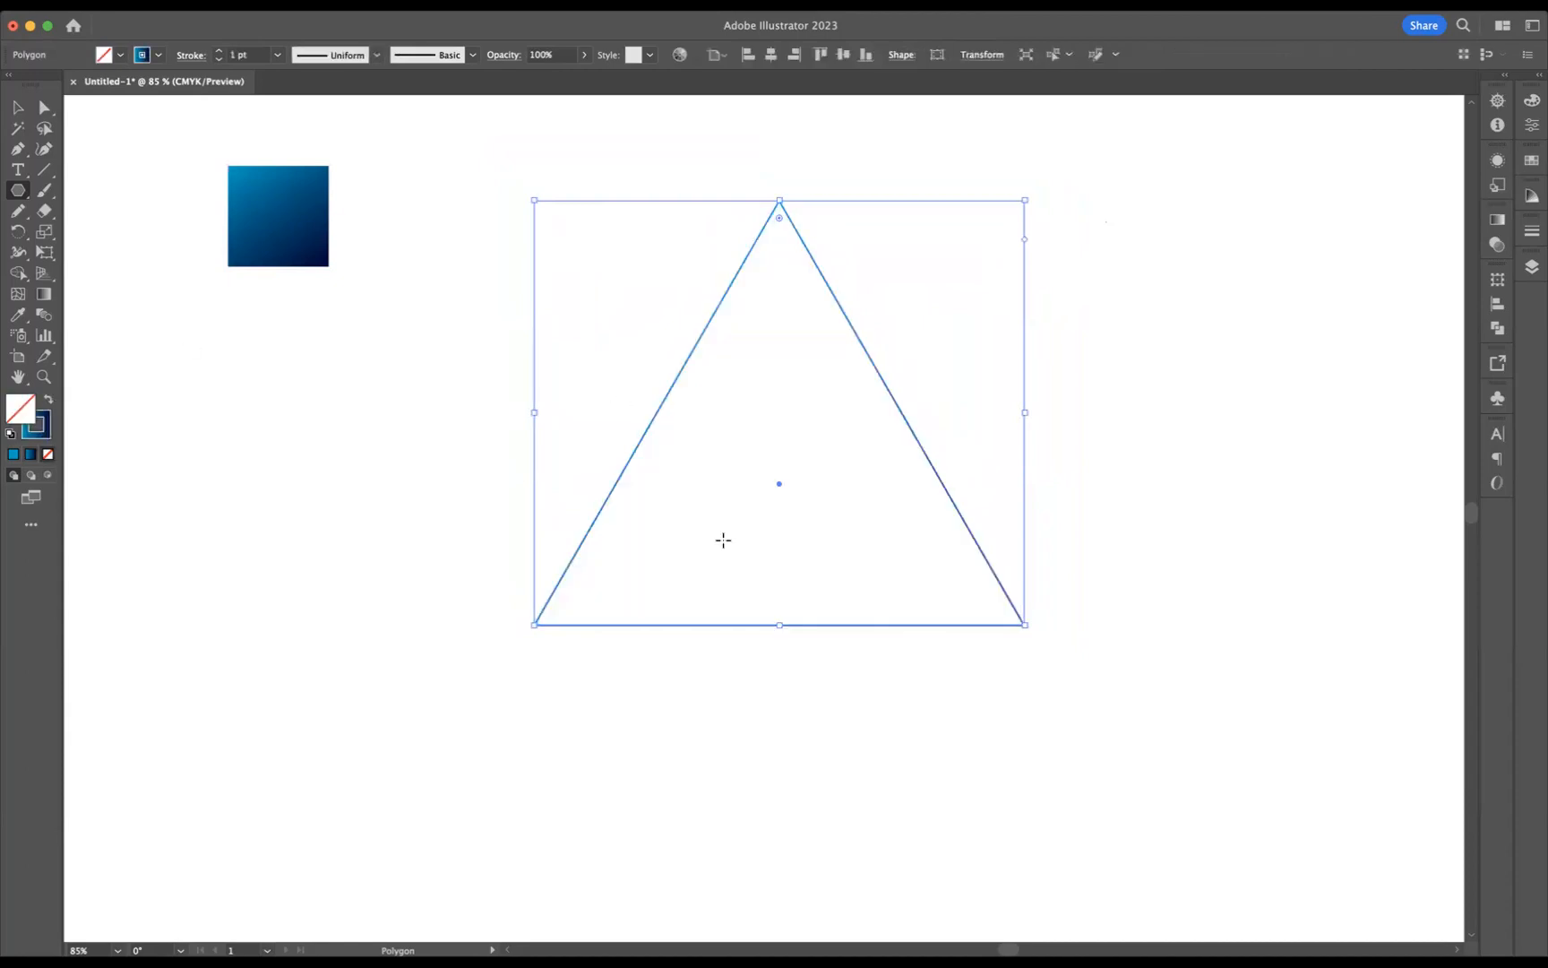
pyautogui.click(19, 106)
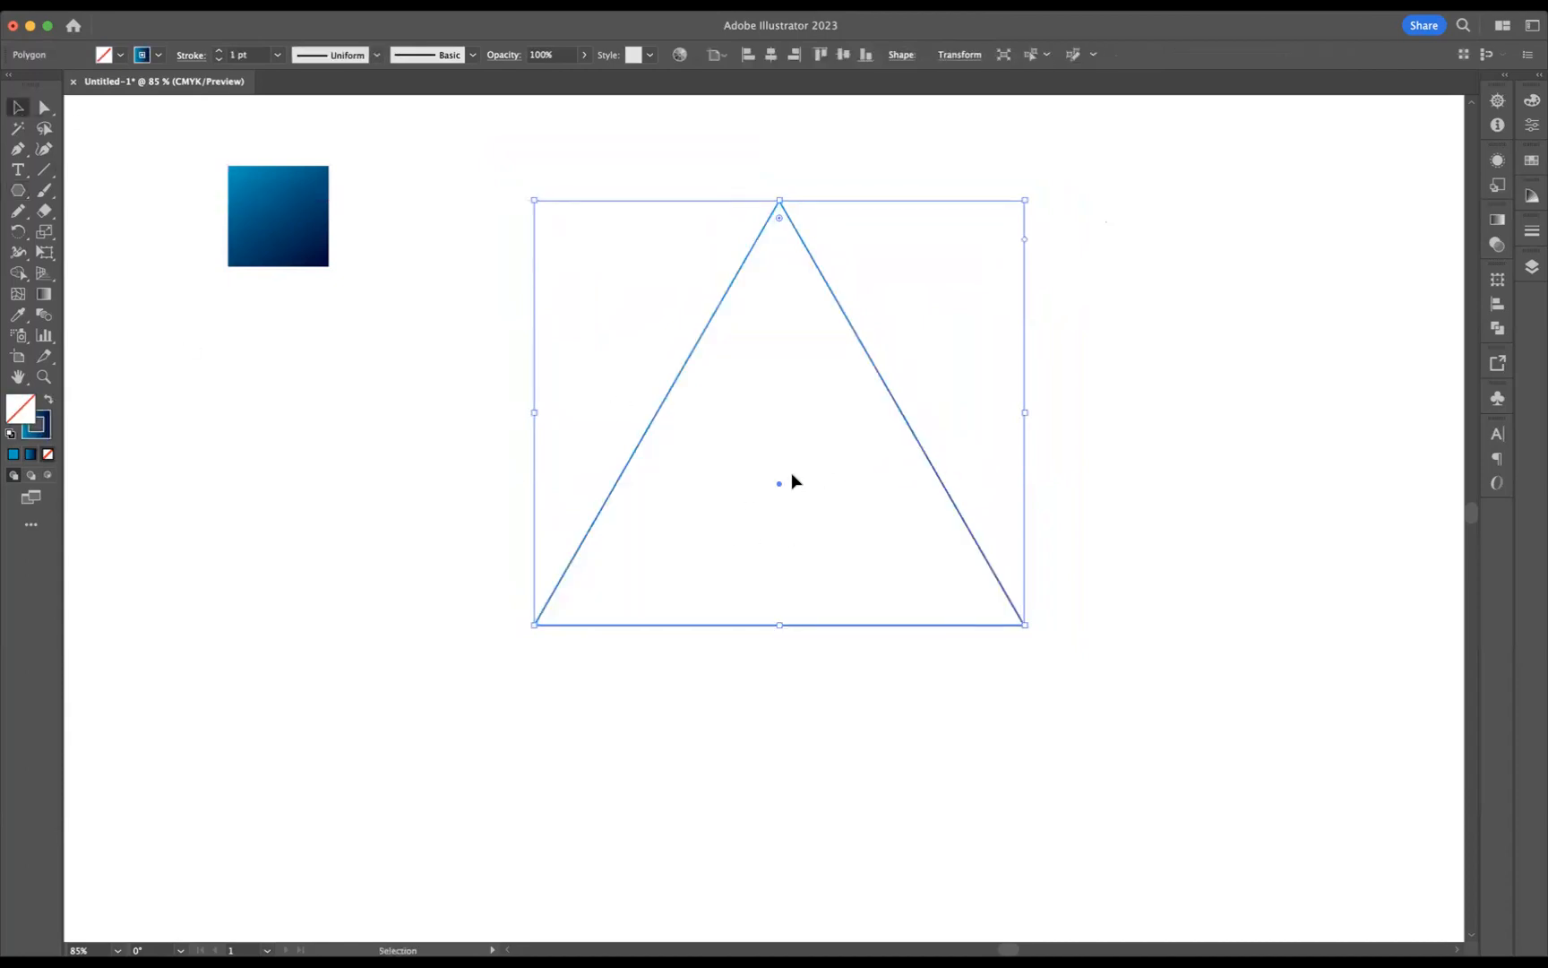
pyautogui.moveTo(779, 484); pyautogui.dragTo(779, 544)
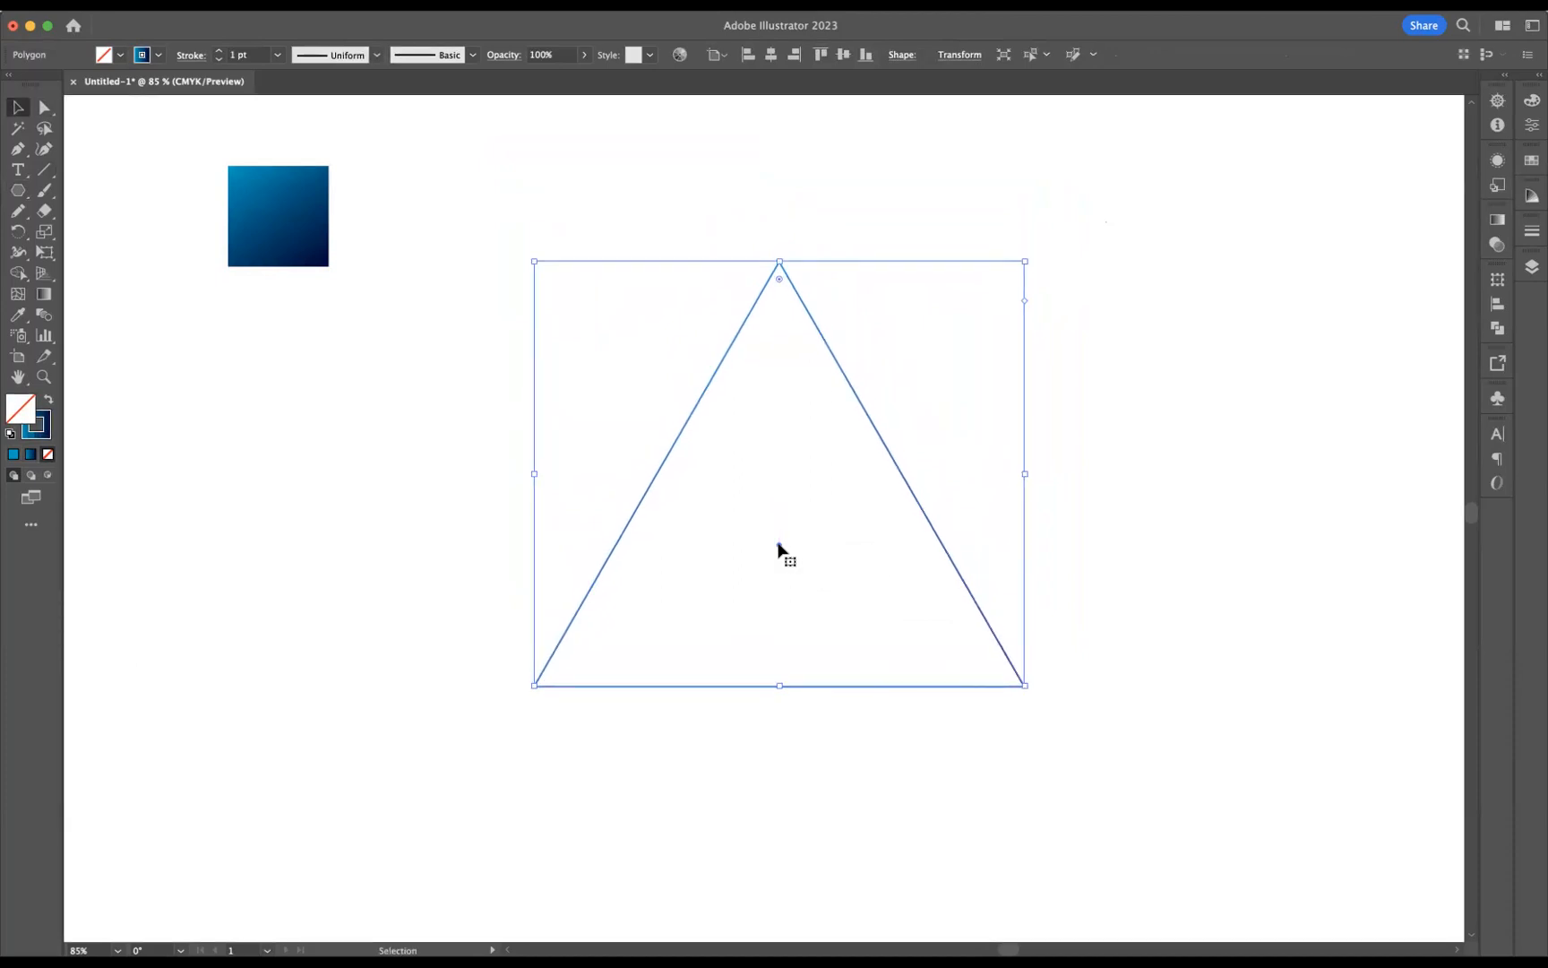
# - Duplicate the triangle in place and shrink the copy about its centre to just under a third of the size
pyautogui.click(779, 549)
pyautogui.click(779, 549)
pyautogui.moveTo(1026, 263); pyautogui.dragTo(876, 414)
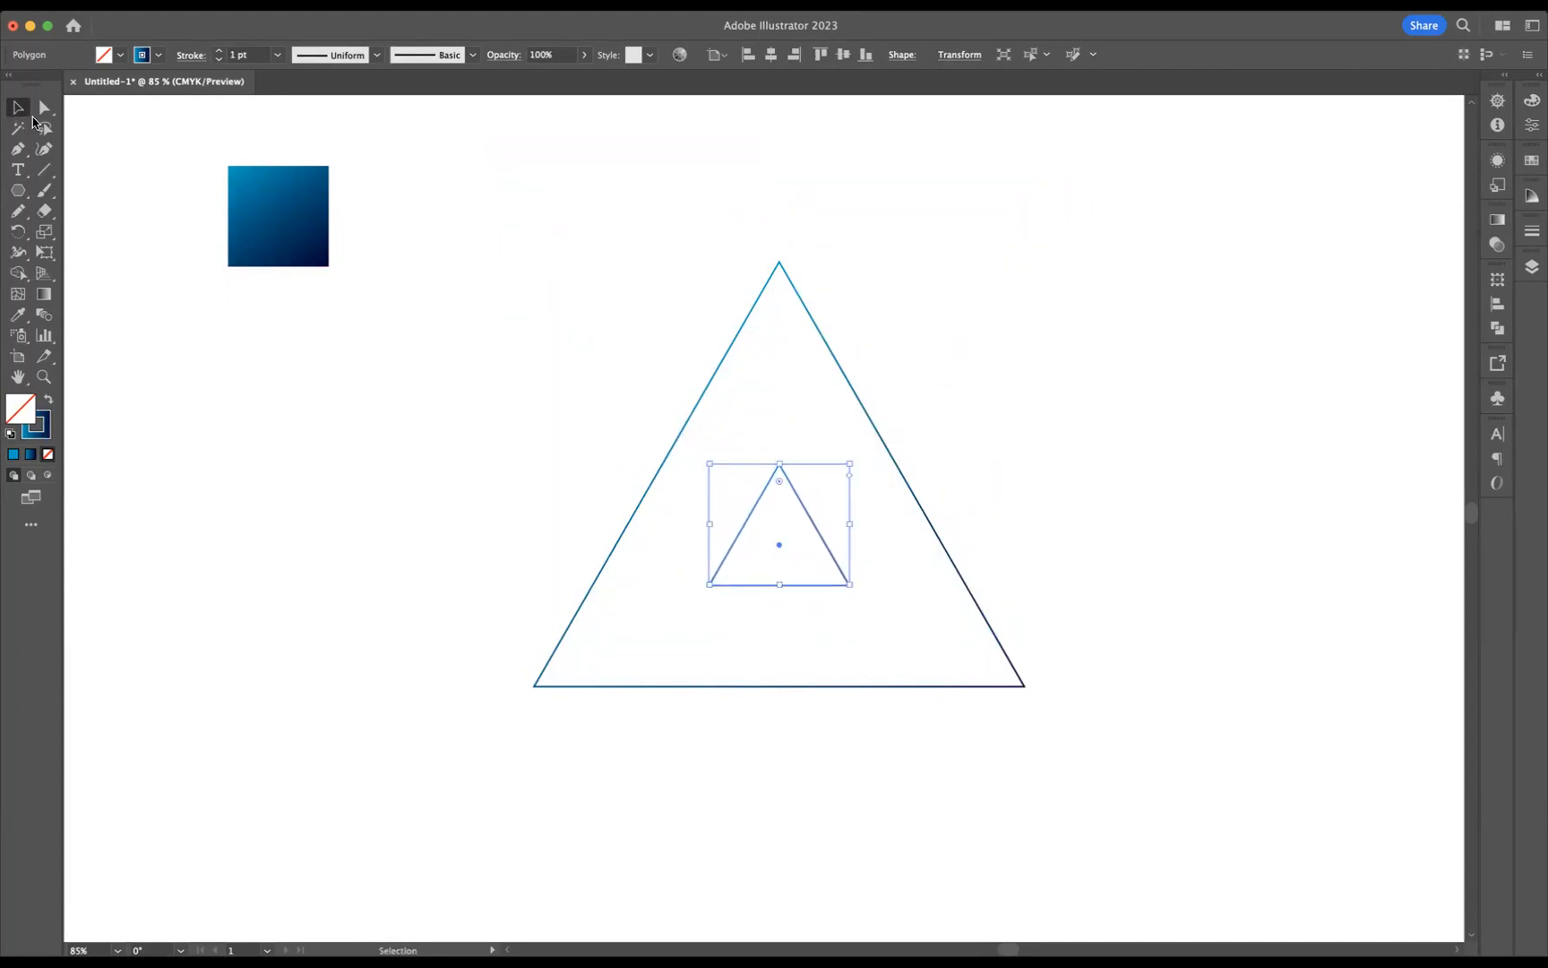
# - Enlarge both triangles together proportionally about their centre
pyautogui.moveTo(574, 337); pyautogui.dragTo(1096, 771)
pyautogui.moveTo(1024, 476); pyautogui.dragTo(1100, 474)
pyautogui.click(1165, 365)
# - Round all three corners of the outer triangle evenly, leaving the inner triangle sharp
pyautogui.click(776, 208)
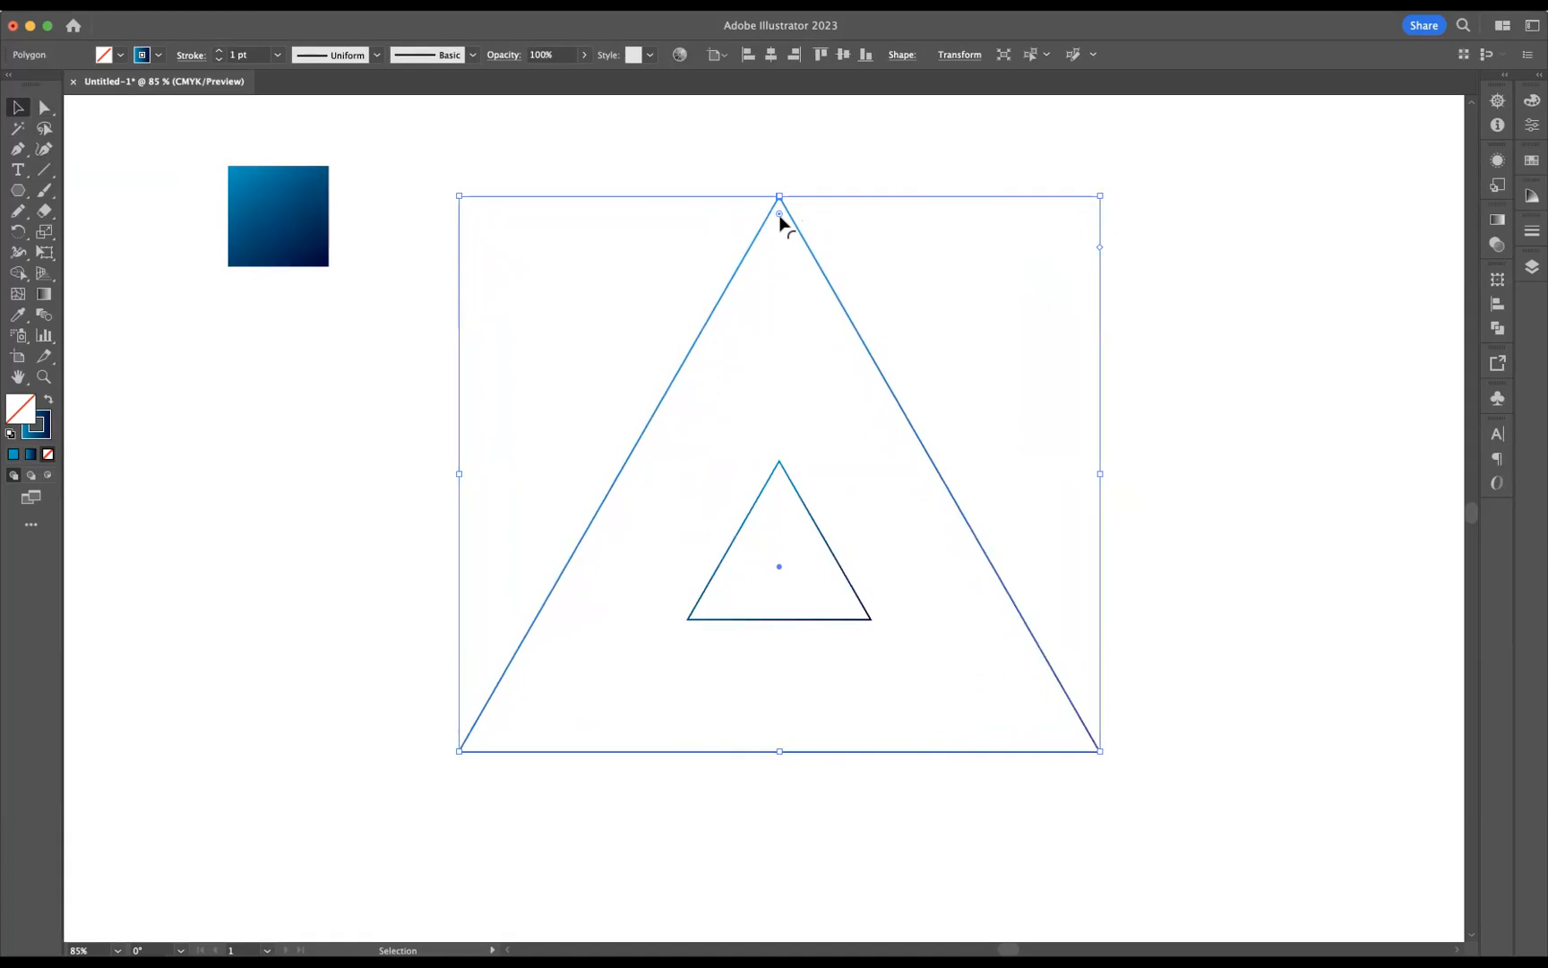
pyautogui.moveTo(779, 218); pyautogui.dragTo(780, 289)
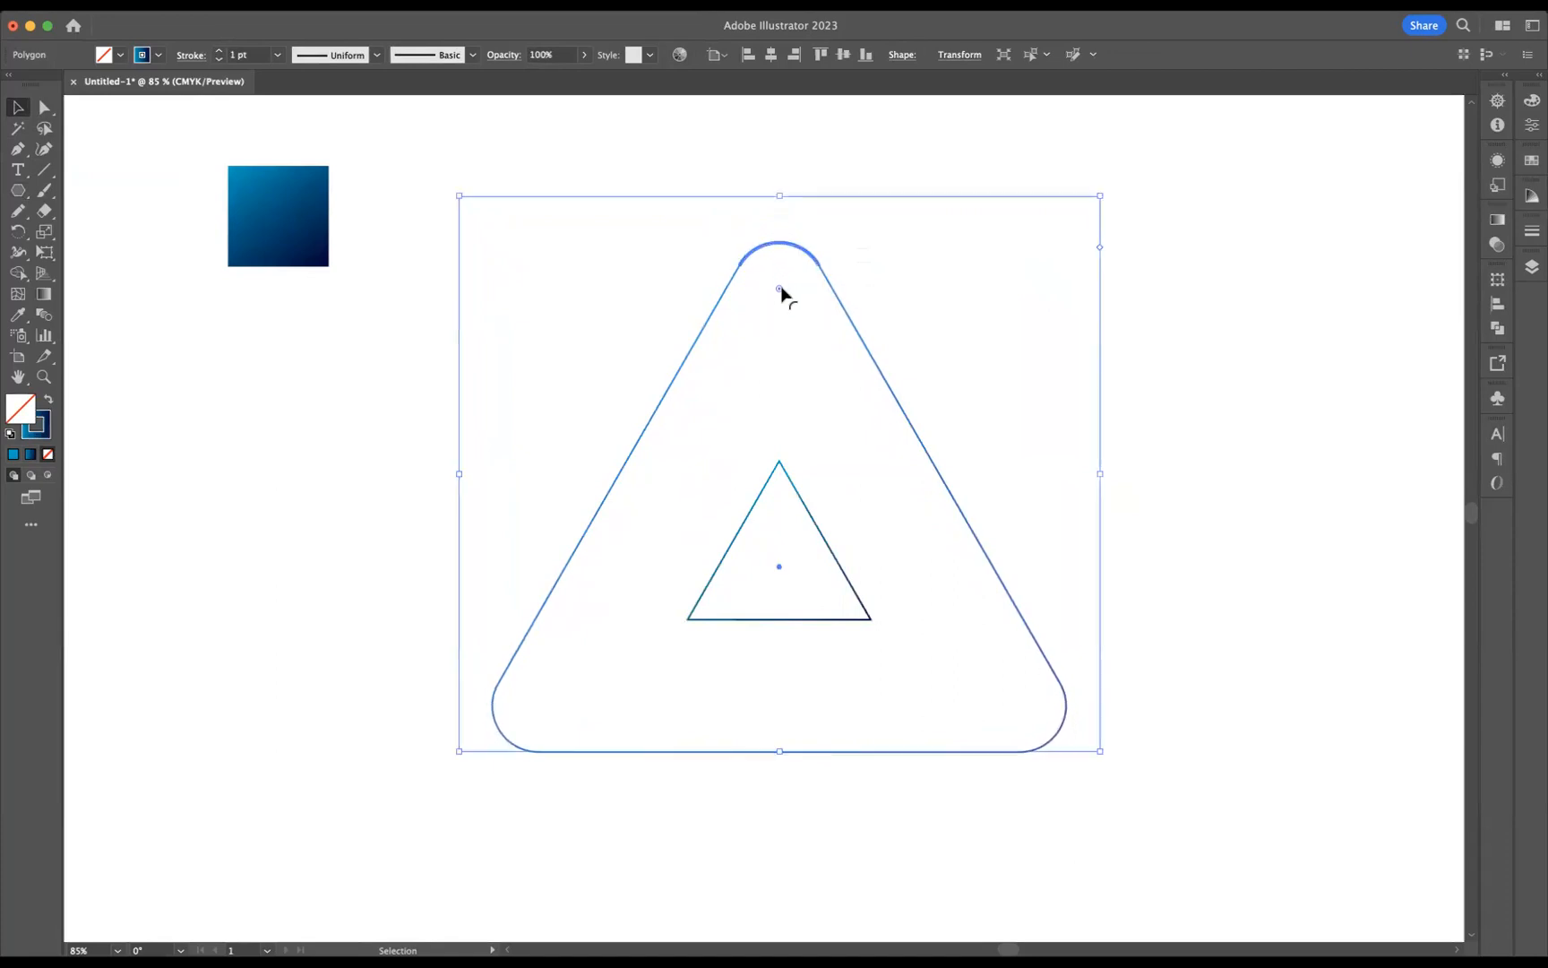
pyautogui.click(341, 670)
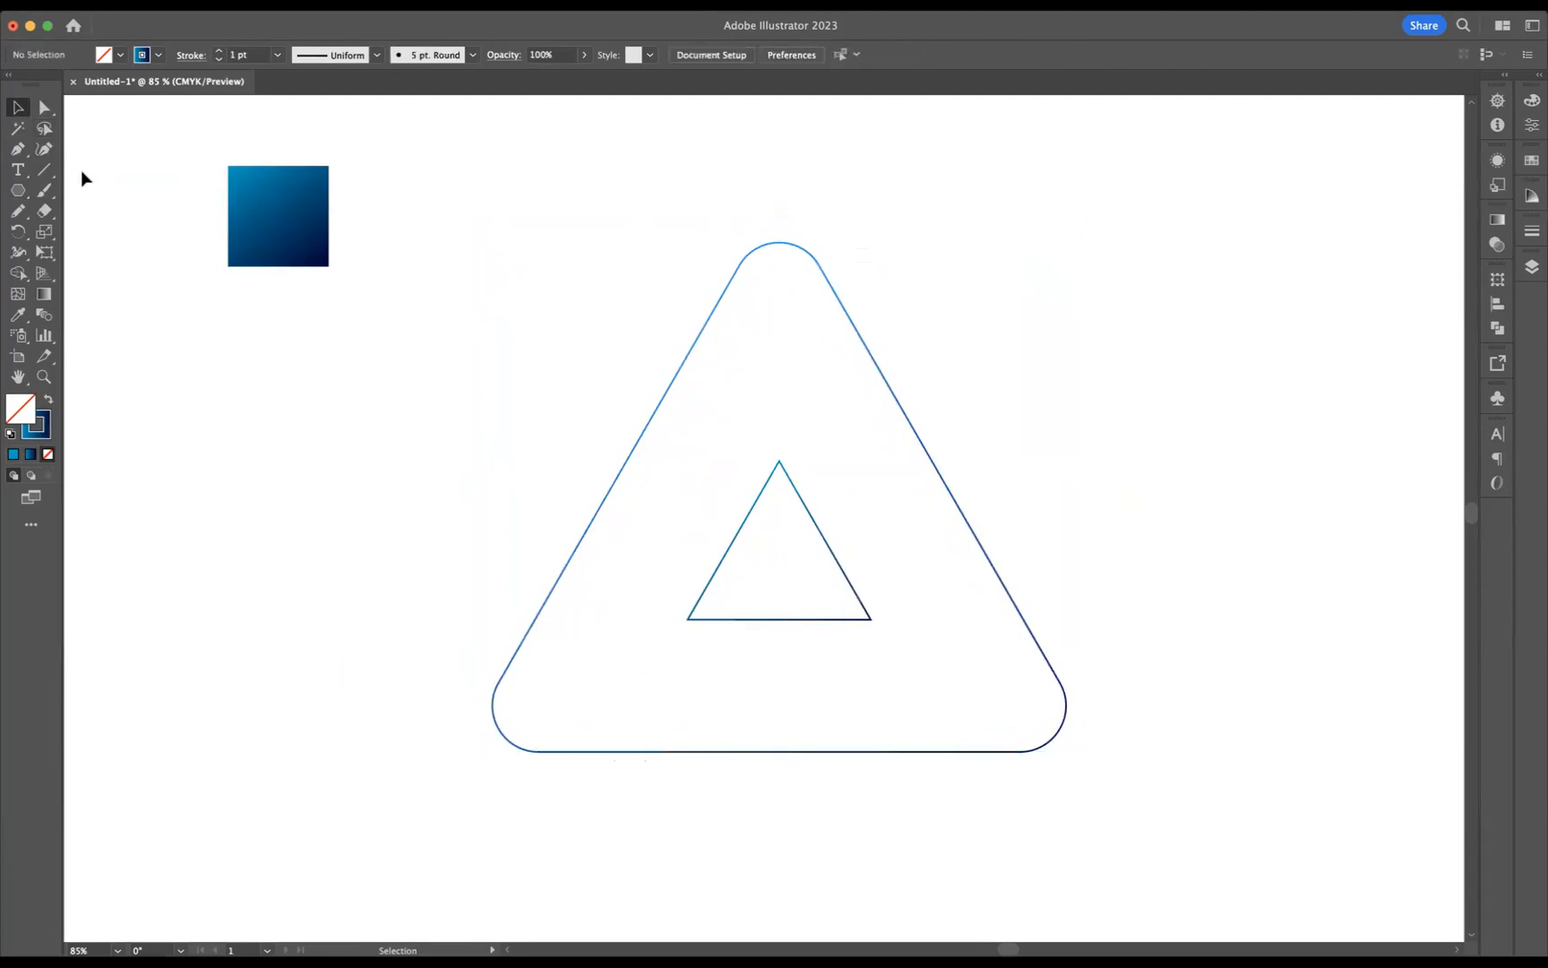
# - Draw a straight line along the inner triangle's left side, extending both ends beyond the outer triangle
pyautogui.click(45, 172)
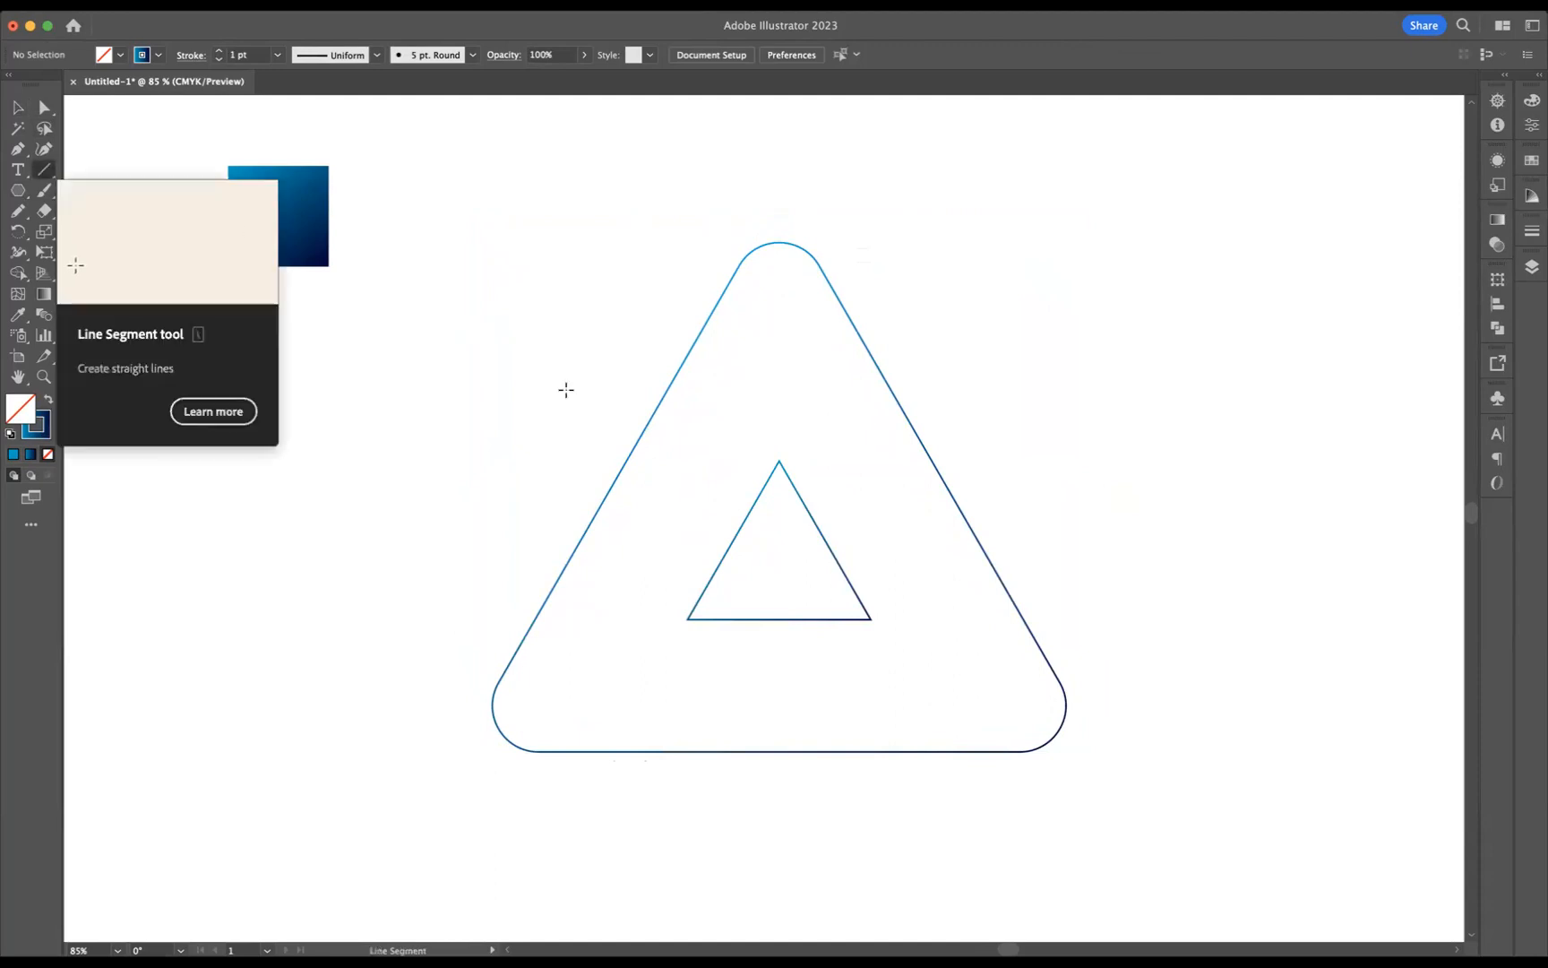
pyautogui.moveTo(684, 619); pyautogui.dragTo(930, 194)
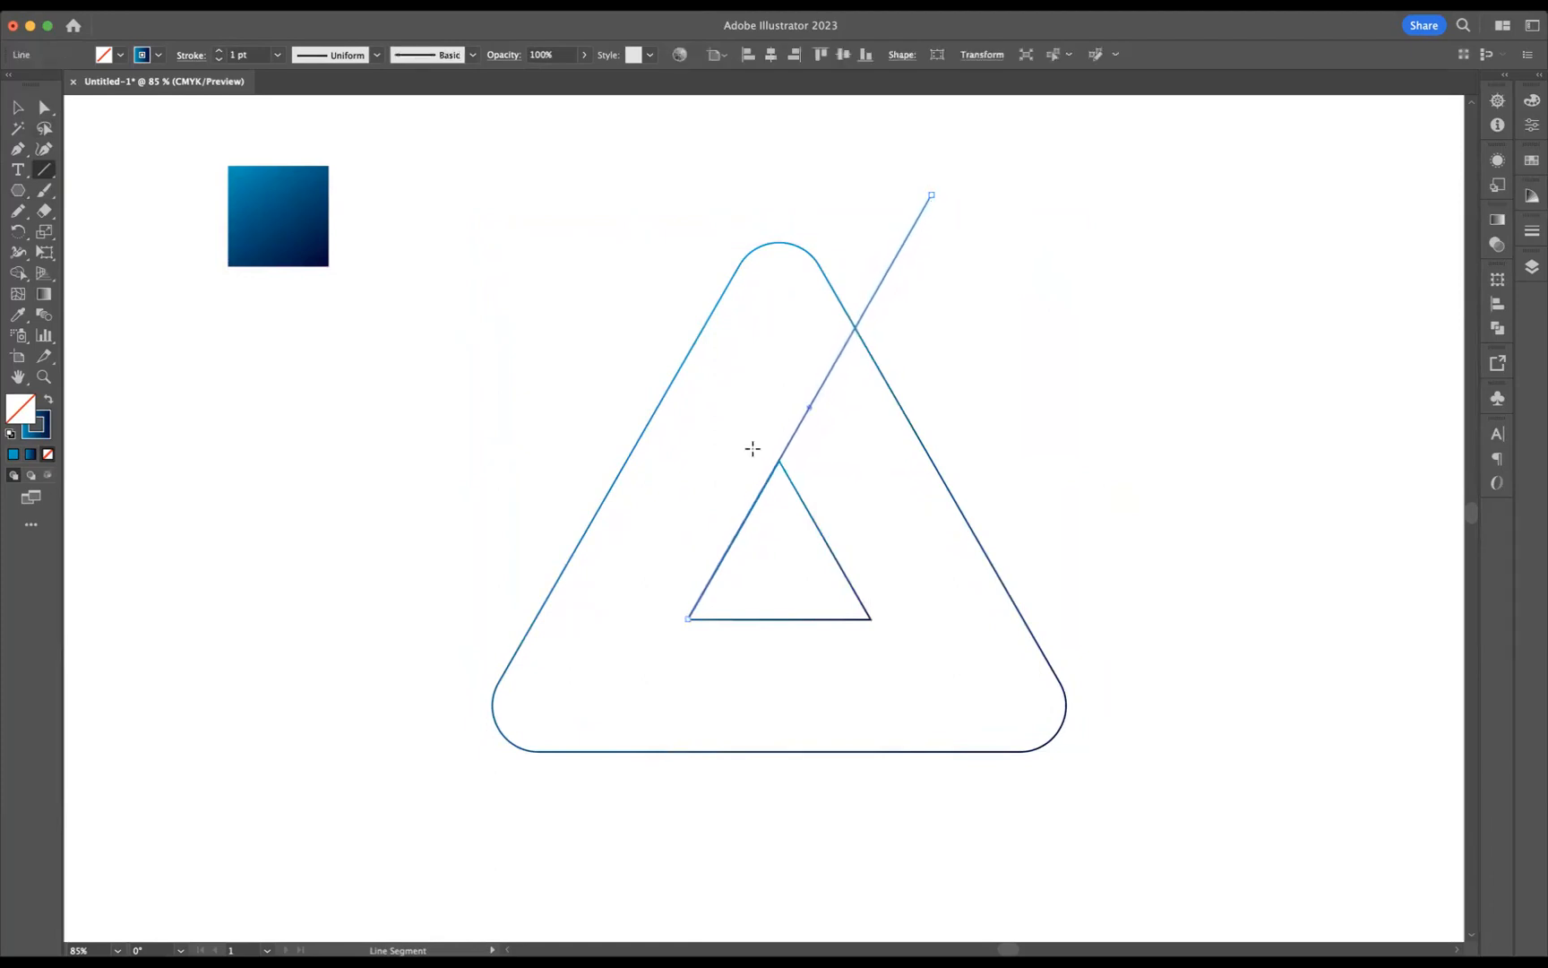
pyautogui.press('a')
pyautogui.moveTo(688, 619); pyautogui.dragTo(581, 800)
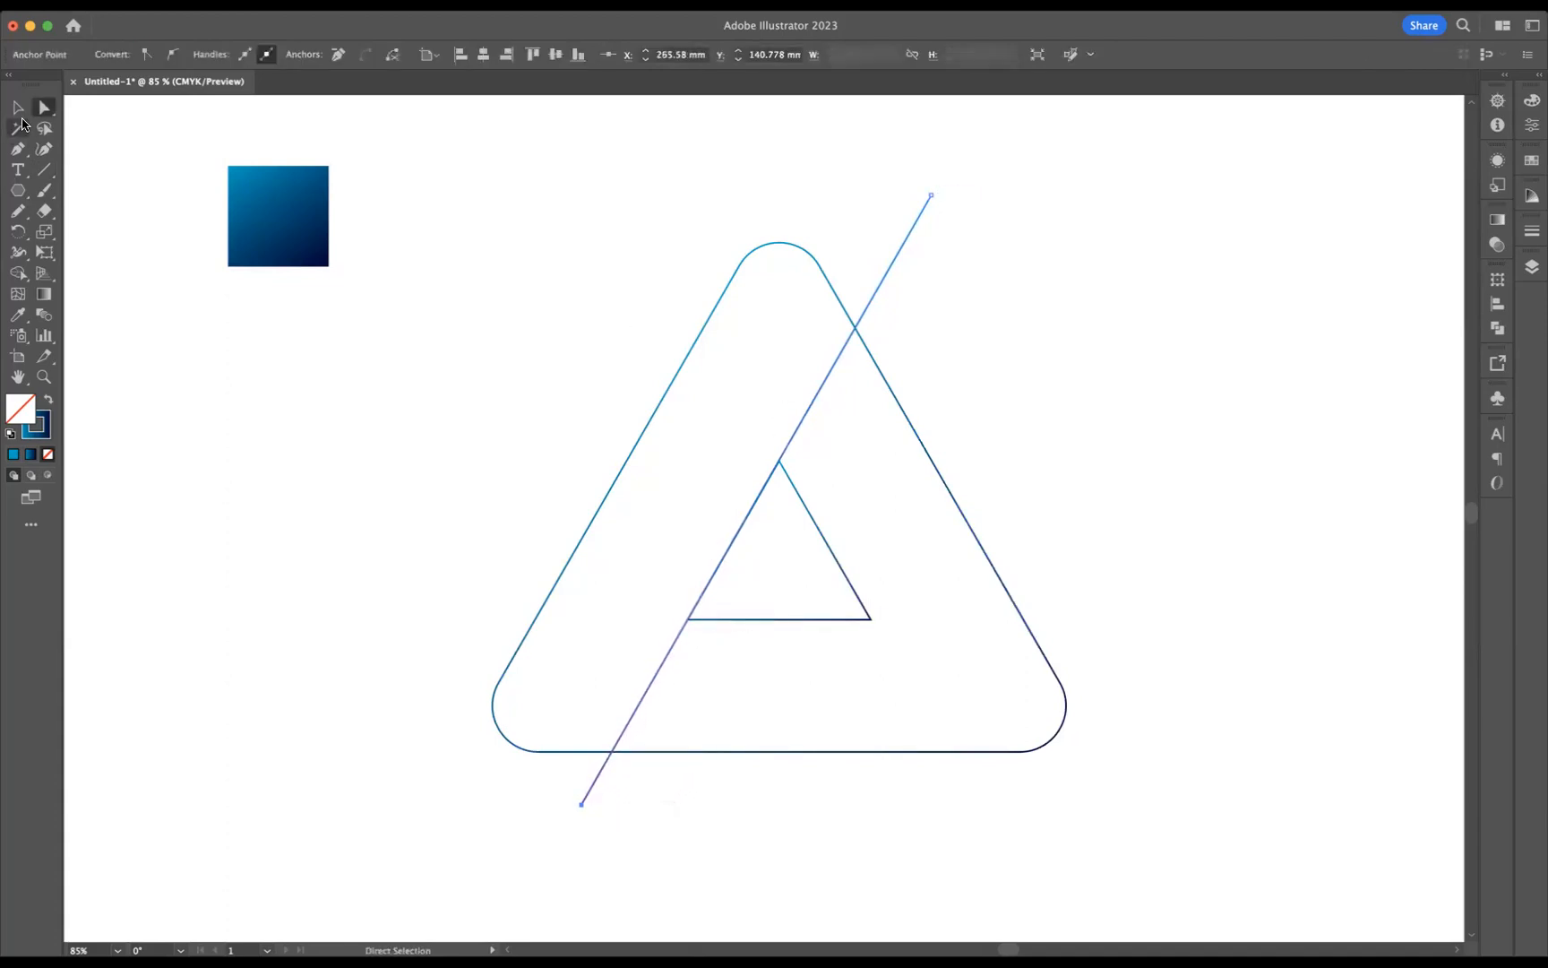
pyautogui.click(18, 108)
pyautogui.click(866, 298)
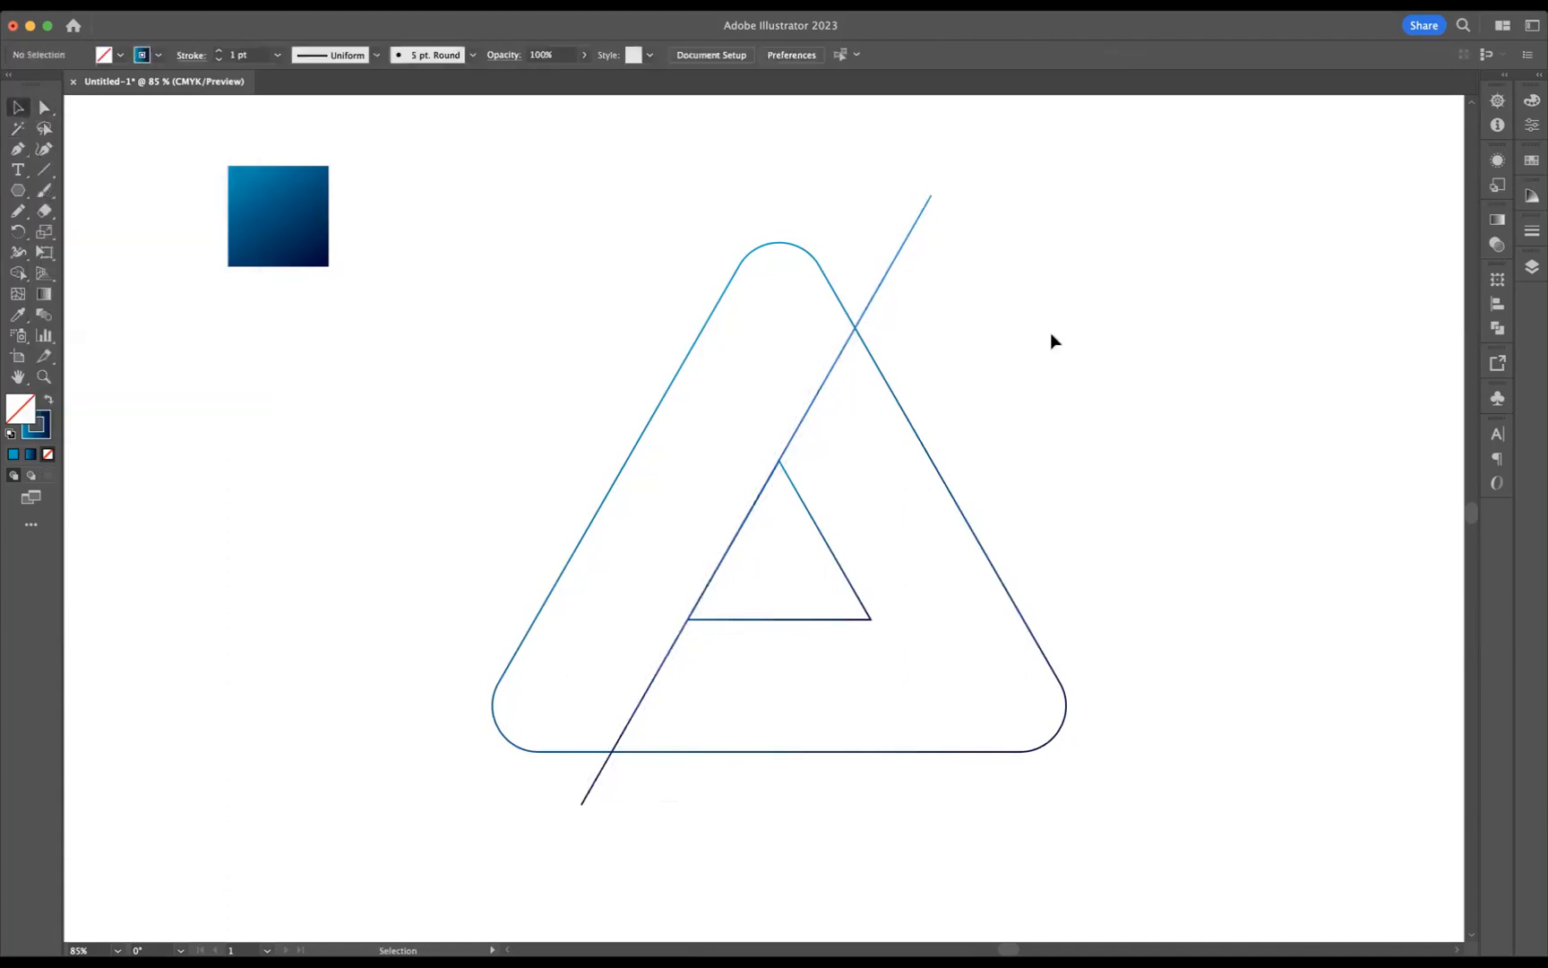
pyautogui.moveTo(863, 196); pyautogui.dragTo(1106, 364)
pyautogui.click(1095, 230)
# - Make a reflected copy of the slanted line across the vertical axis and align it with the inner triangle's right side
pyautogui.click(928, 213)
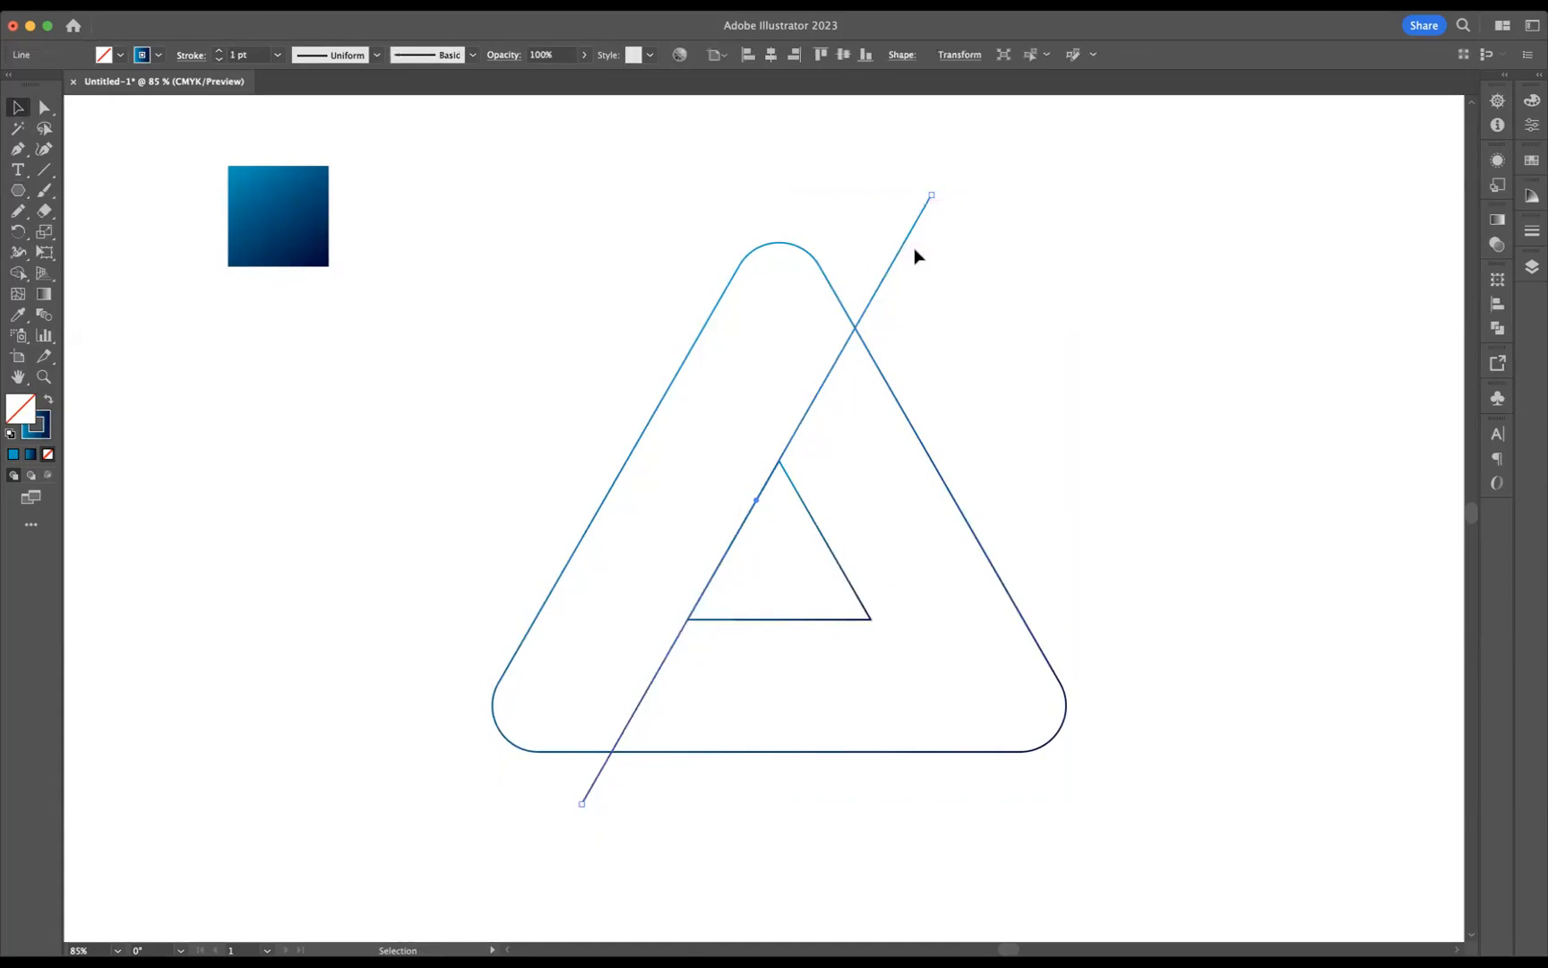
pyautogui.rightClick(904, 250)
pyautogui.moveTo(961, 655)
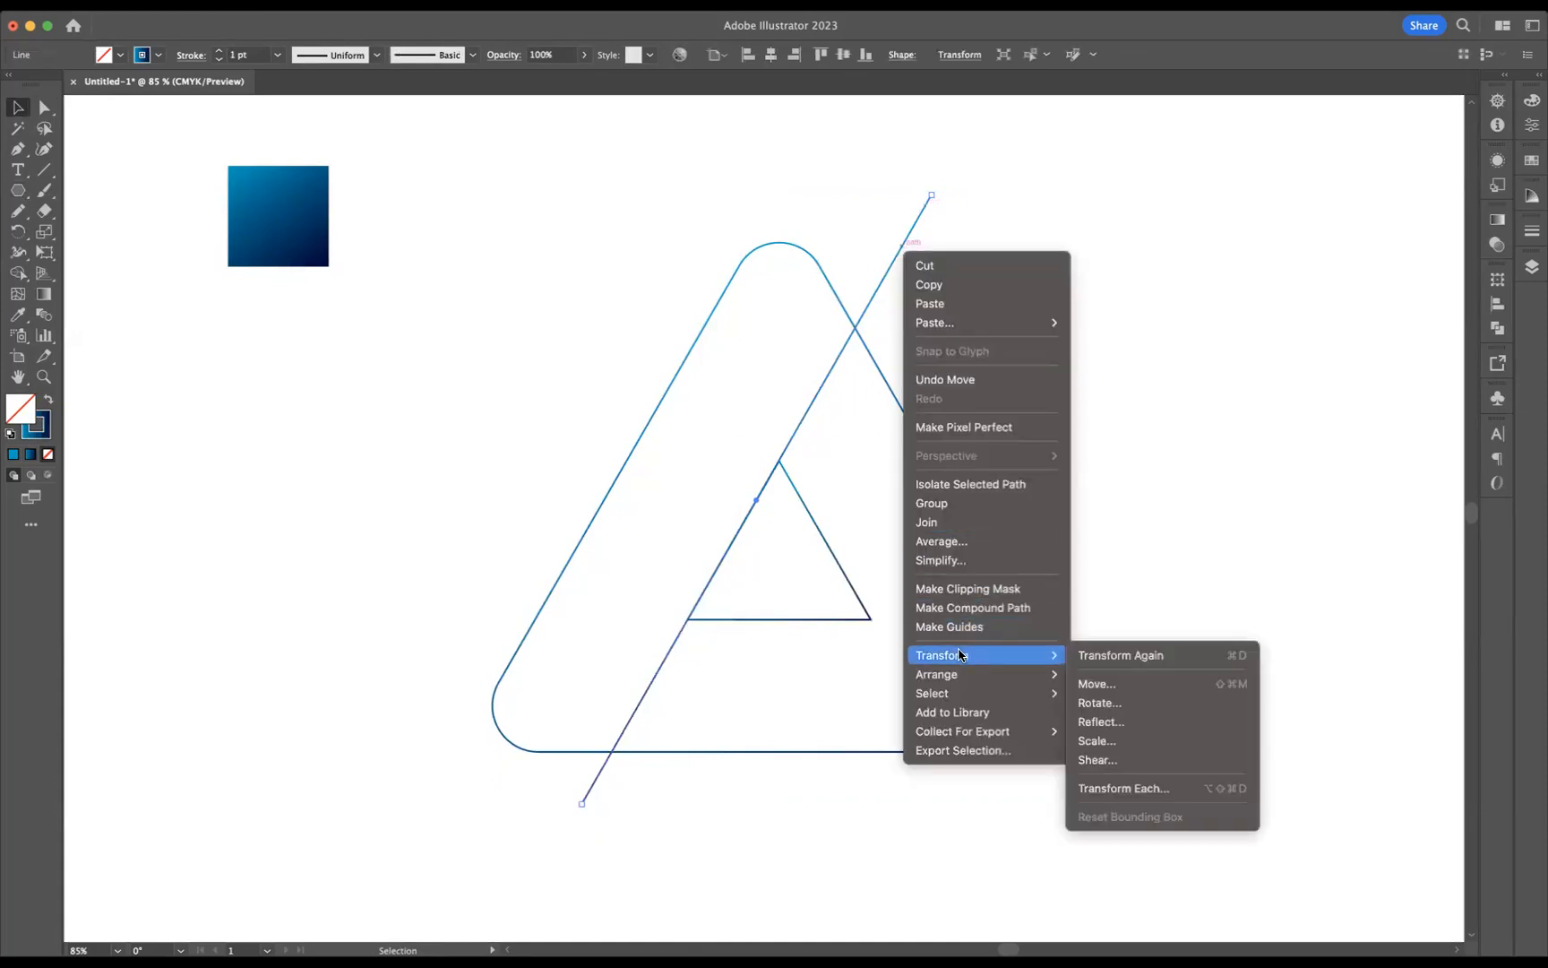
pyautogui.click(1132, 721)
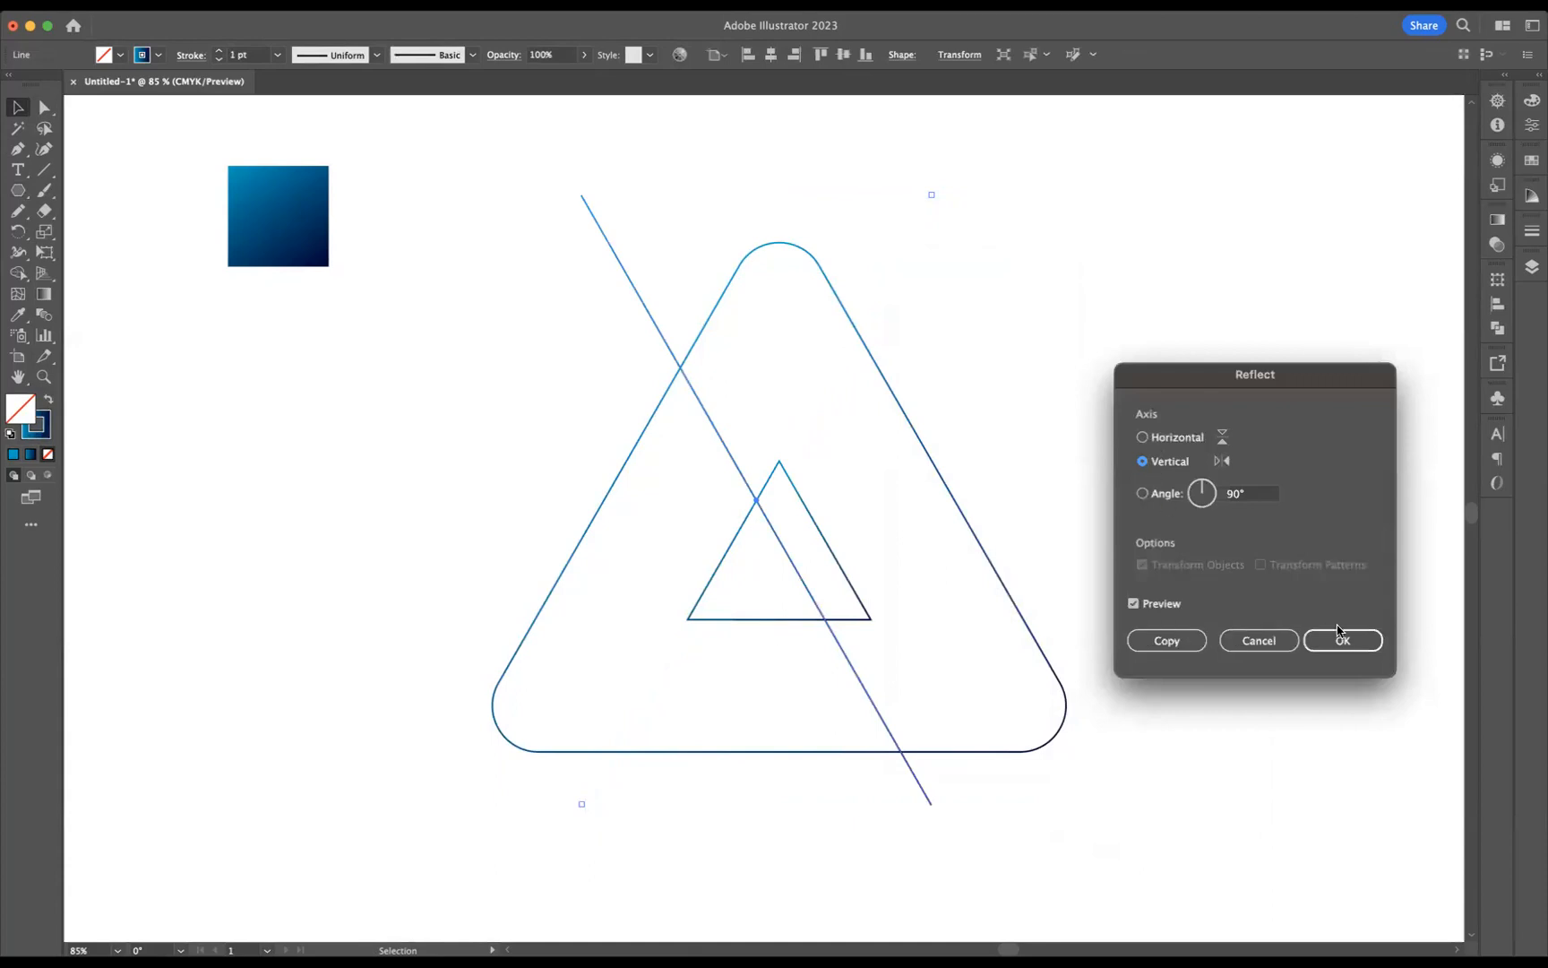
pyautogui.click(1167, 641)
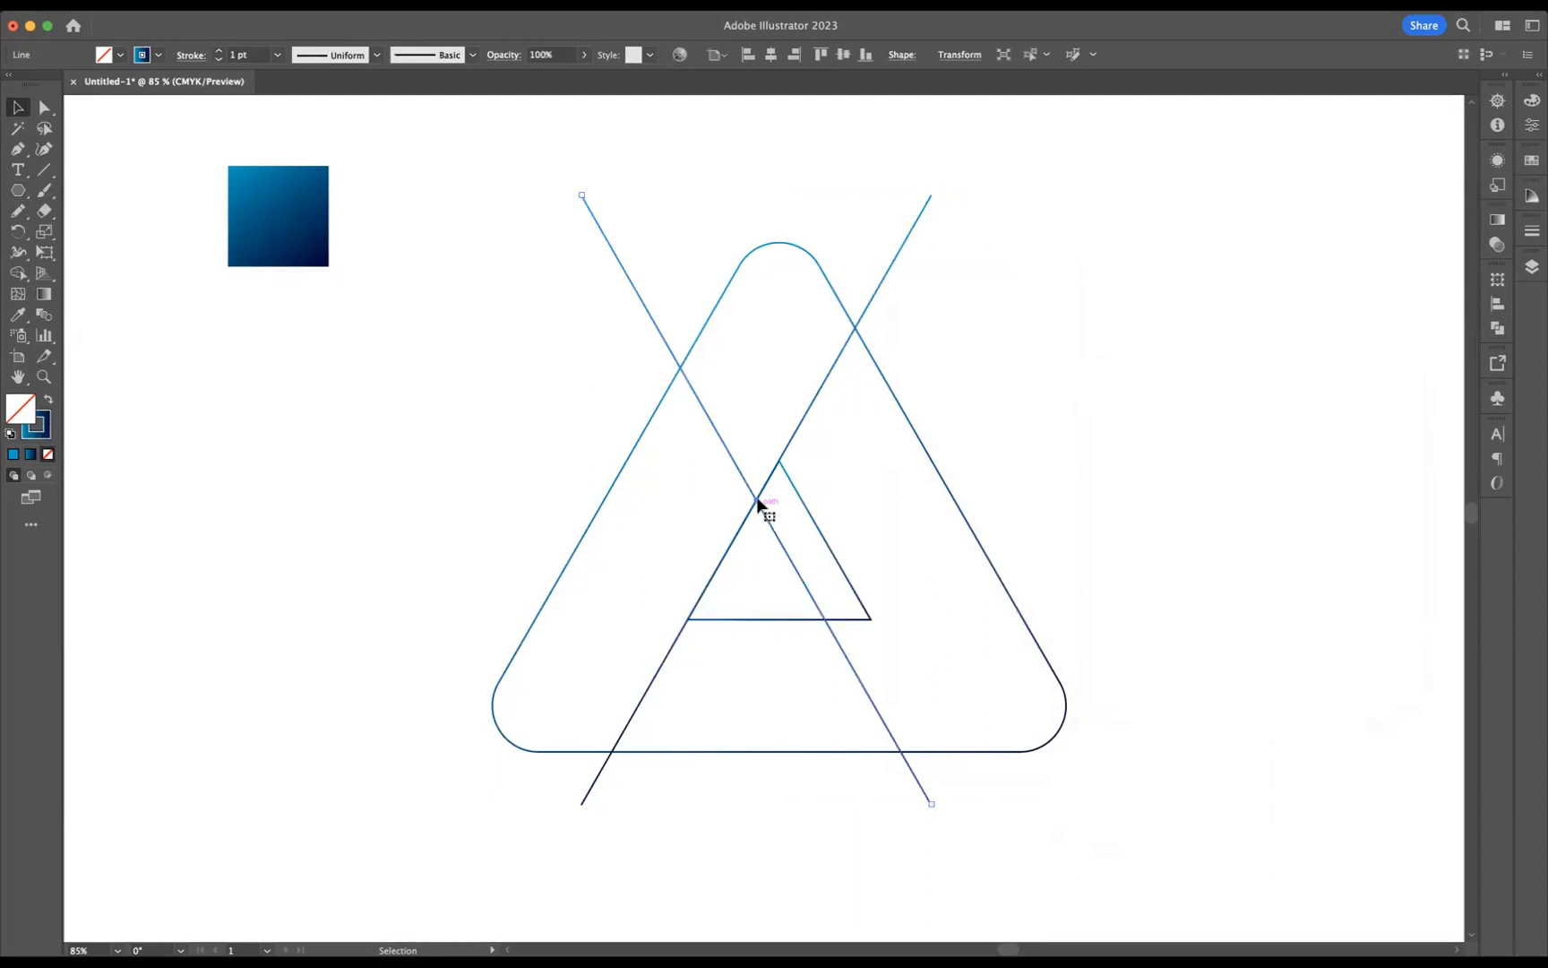
pyautogui.moveTo(757, 503); pyautogui.dragTo(793, 490)
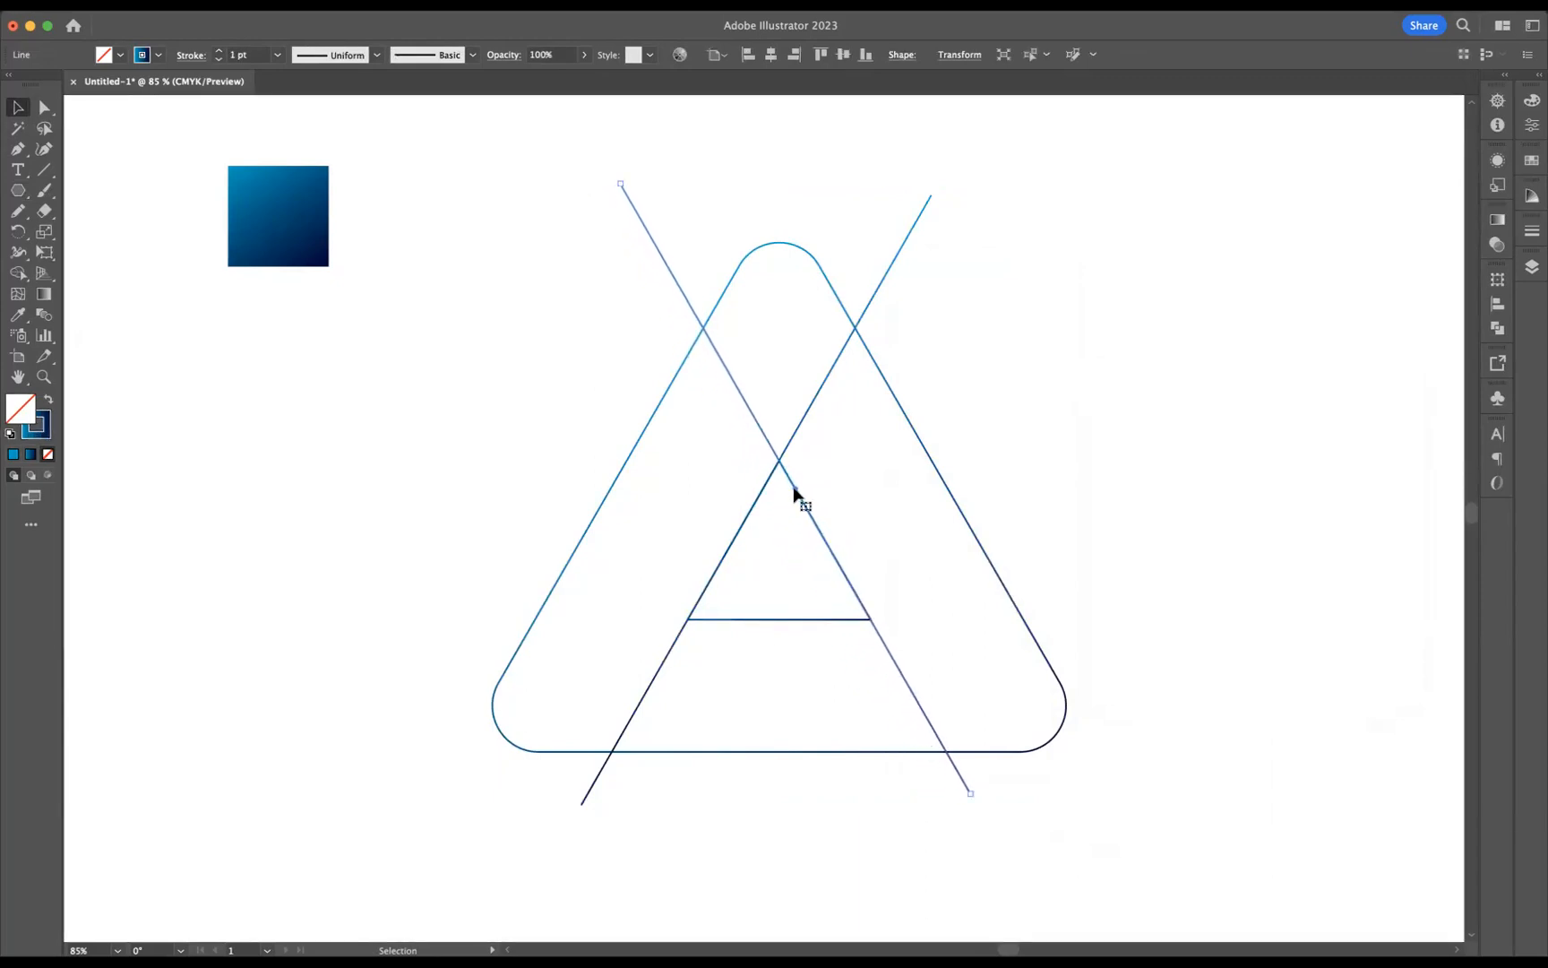
# - Draw a horizontal line along the inner triangle's base, extending both ends beyond the outer triangle
pyautogui.click(44, 170)
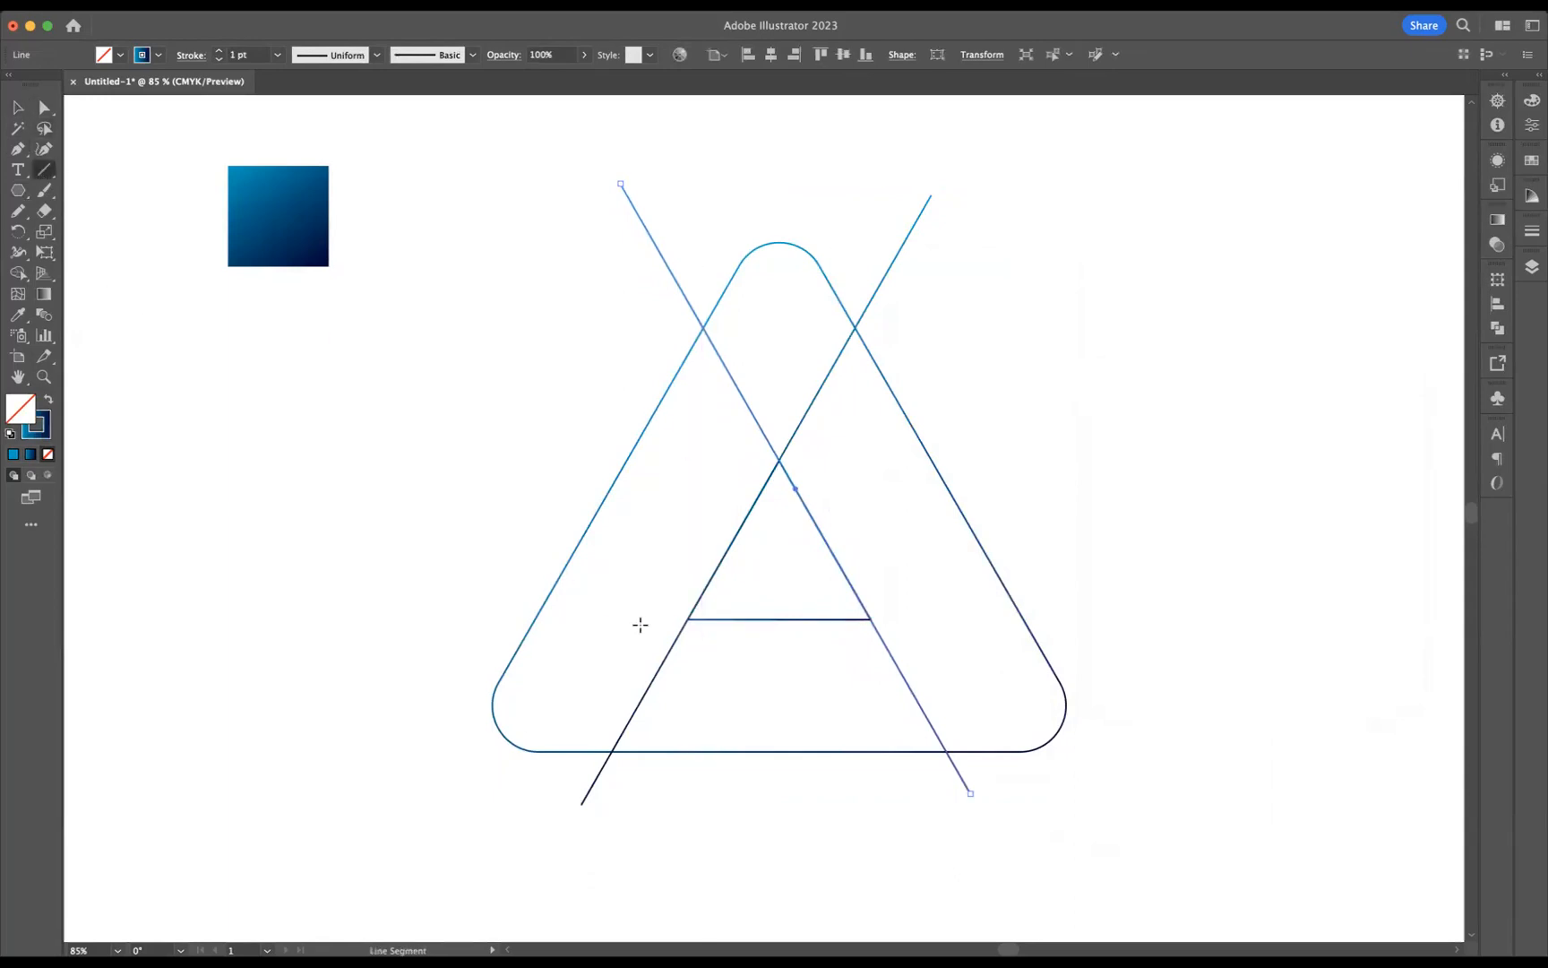
pyautogui.moveTo(609, 620); pyautogui.dragTo(1262, 619)
pyautogui.click(44, 107)
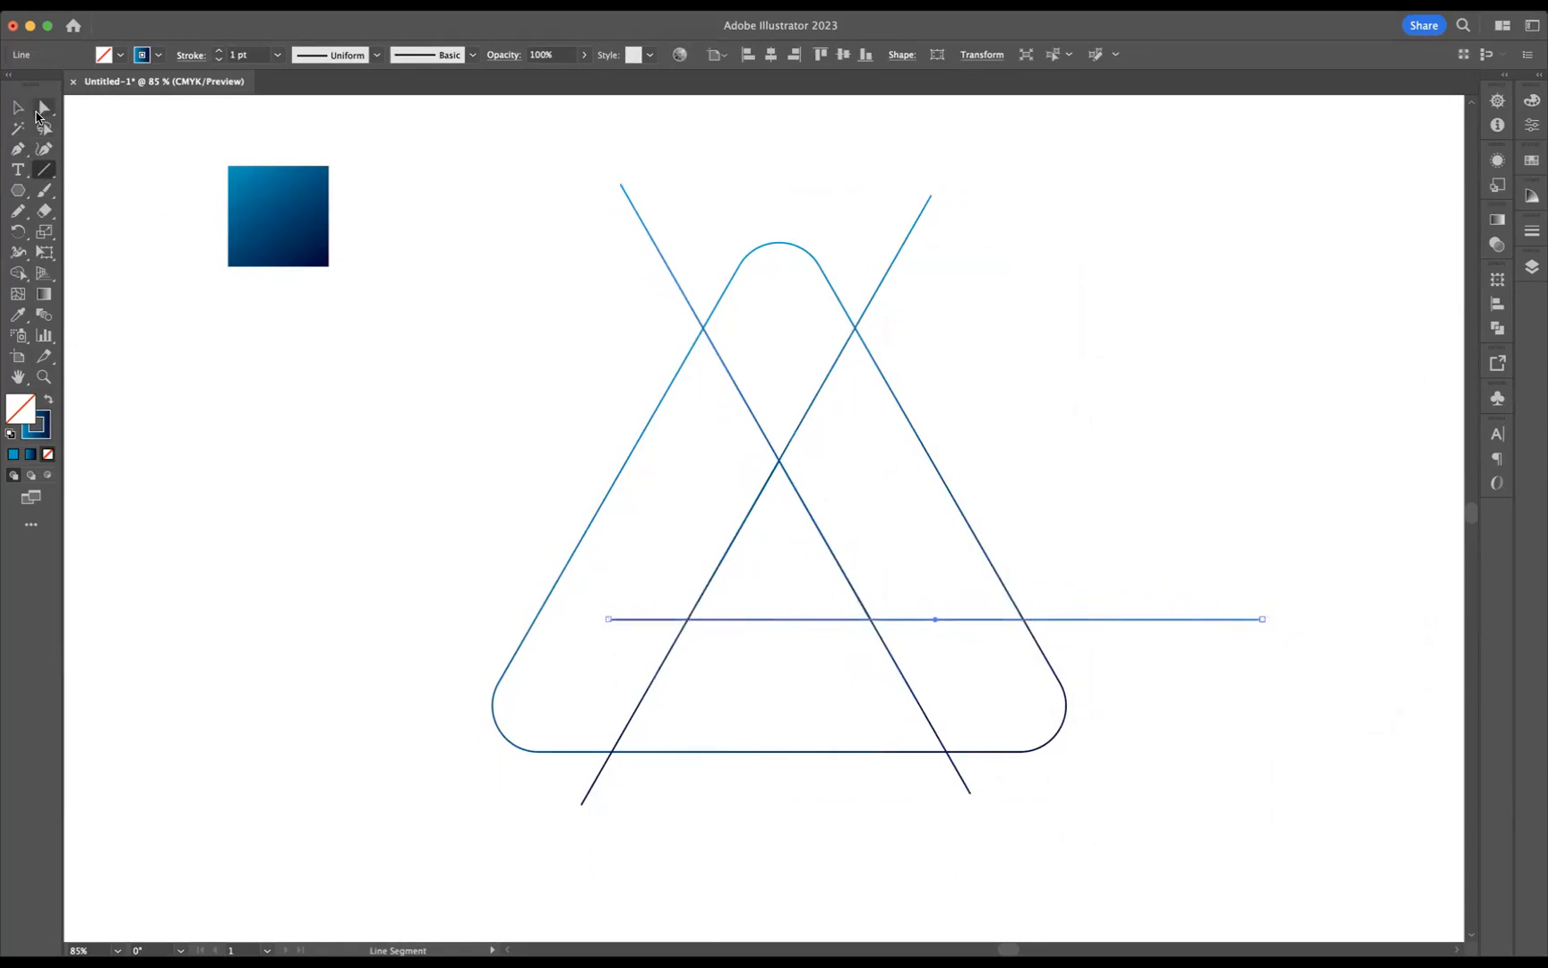
pyautogui.moveTo(608, 619); pyautogui.dragTo(388, 614)
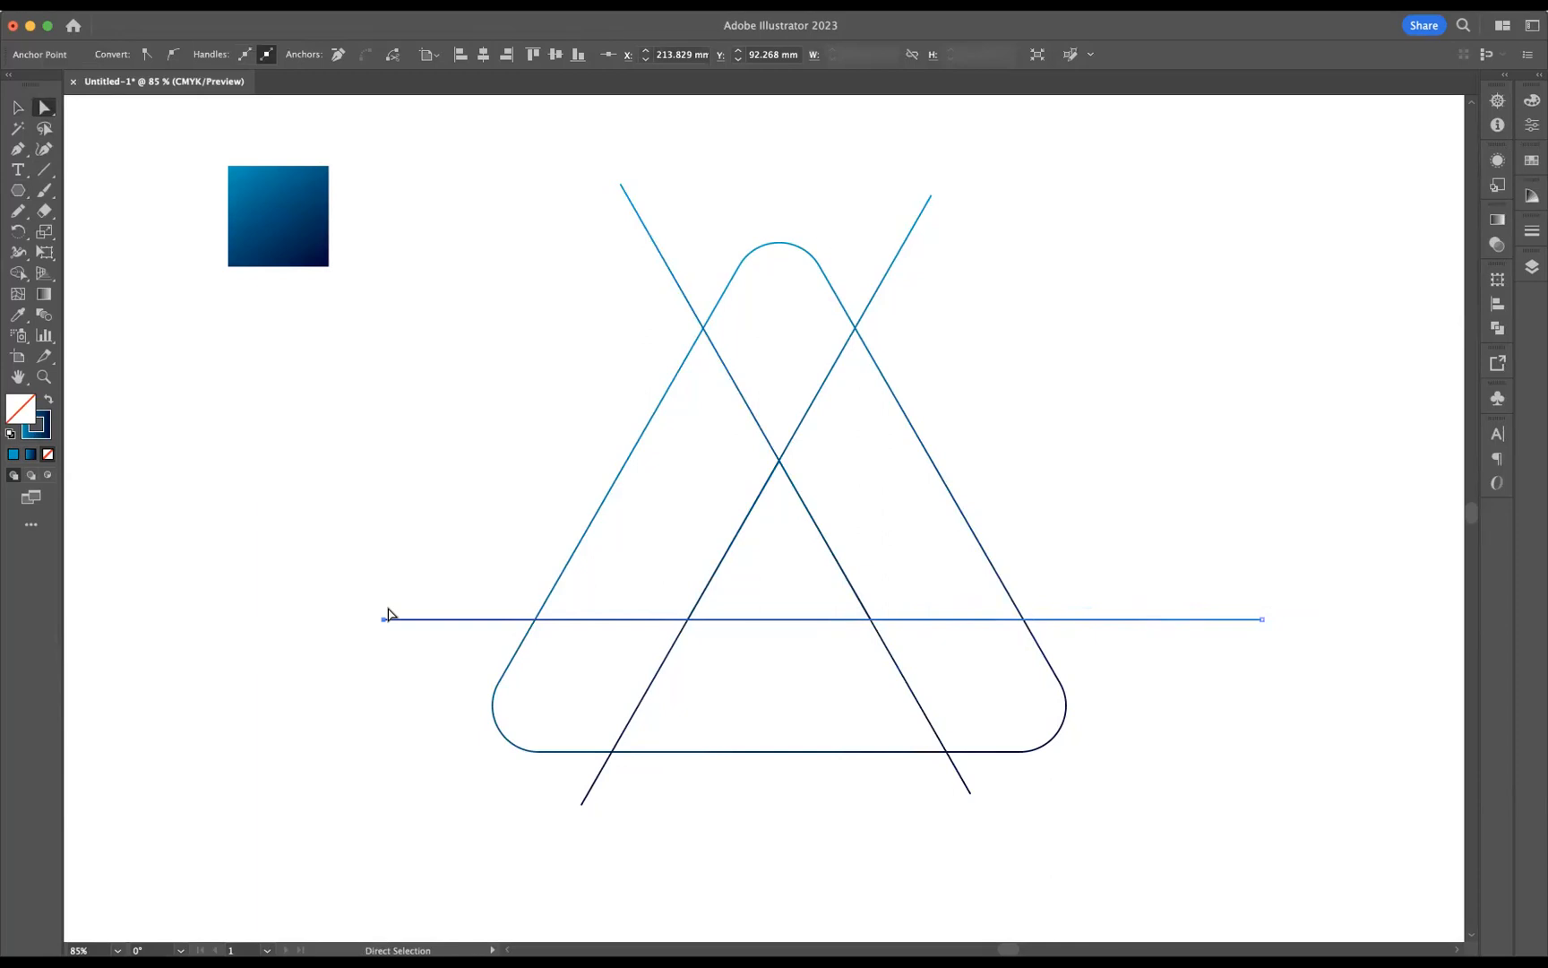
pyautogui.click(336, 439)
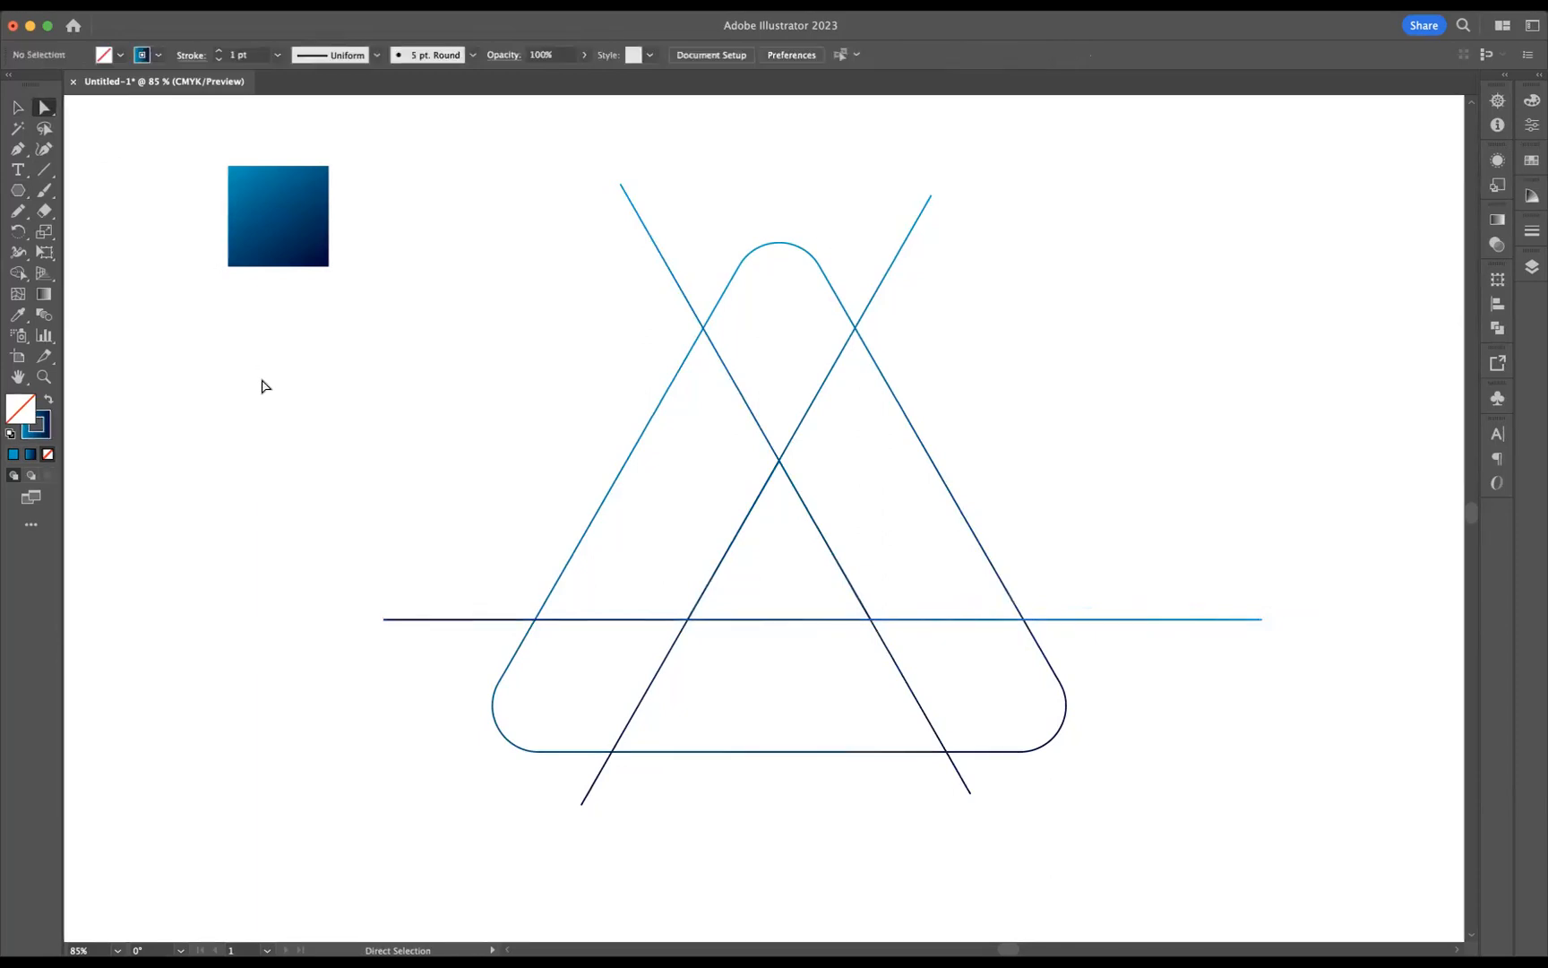
# - With the Pen tool, draw three separate lines joining the guide-line crossings on the outer triangle's upper right edge, lower left edge and right part of the base
pyautogui.click(18, 152)
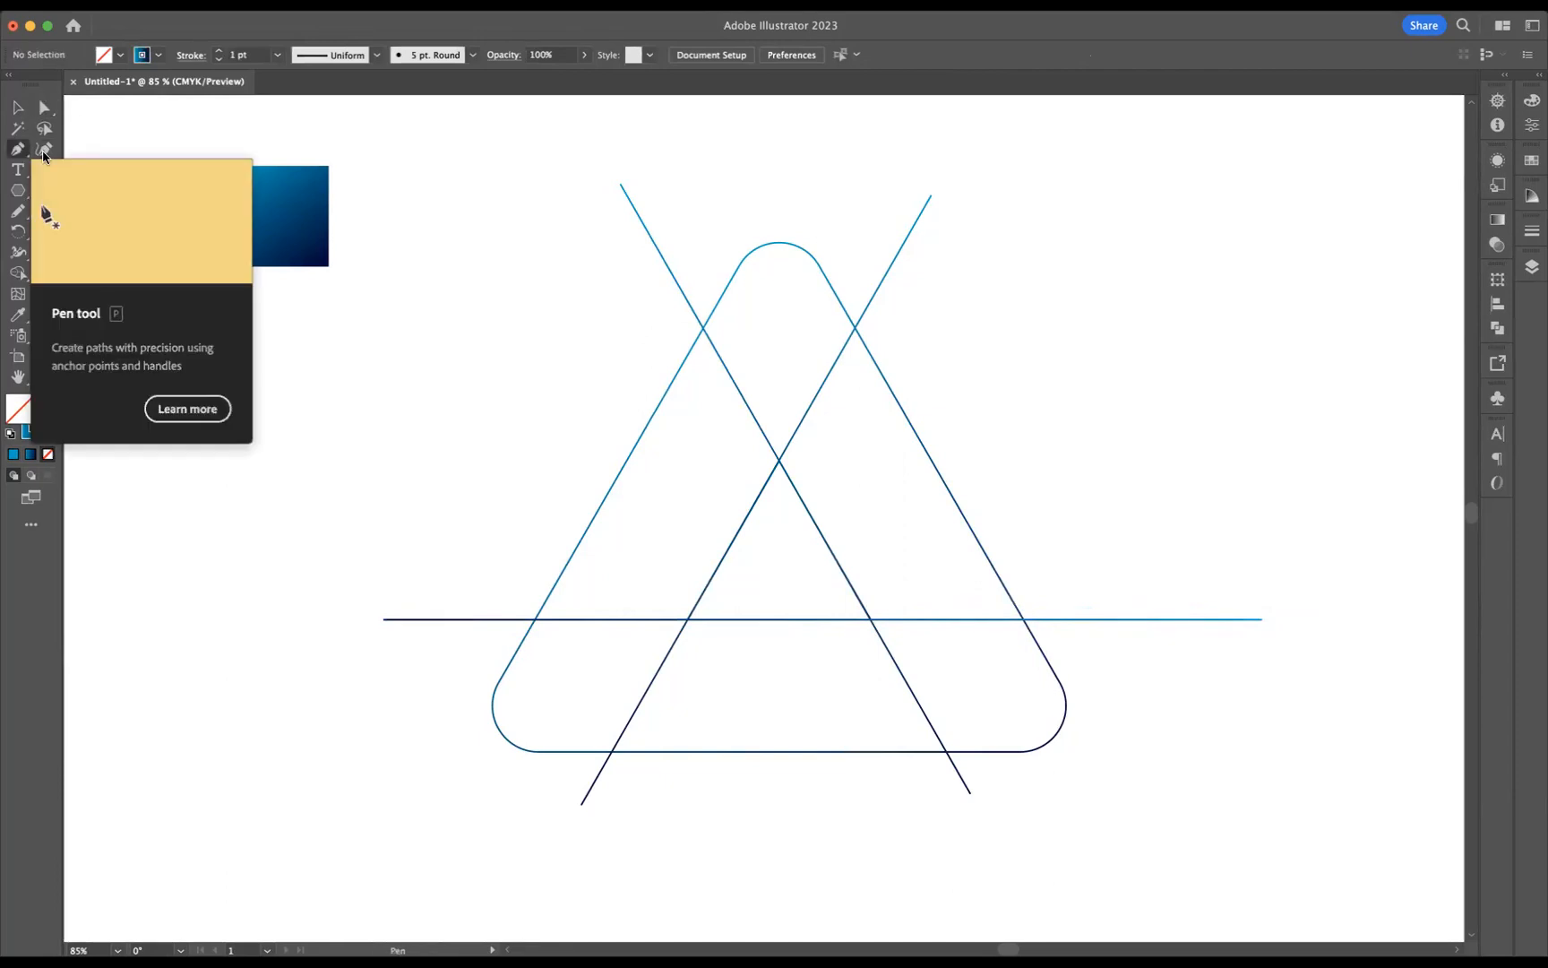
pyautogui.click(854, 330)
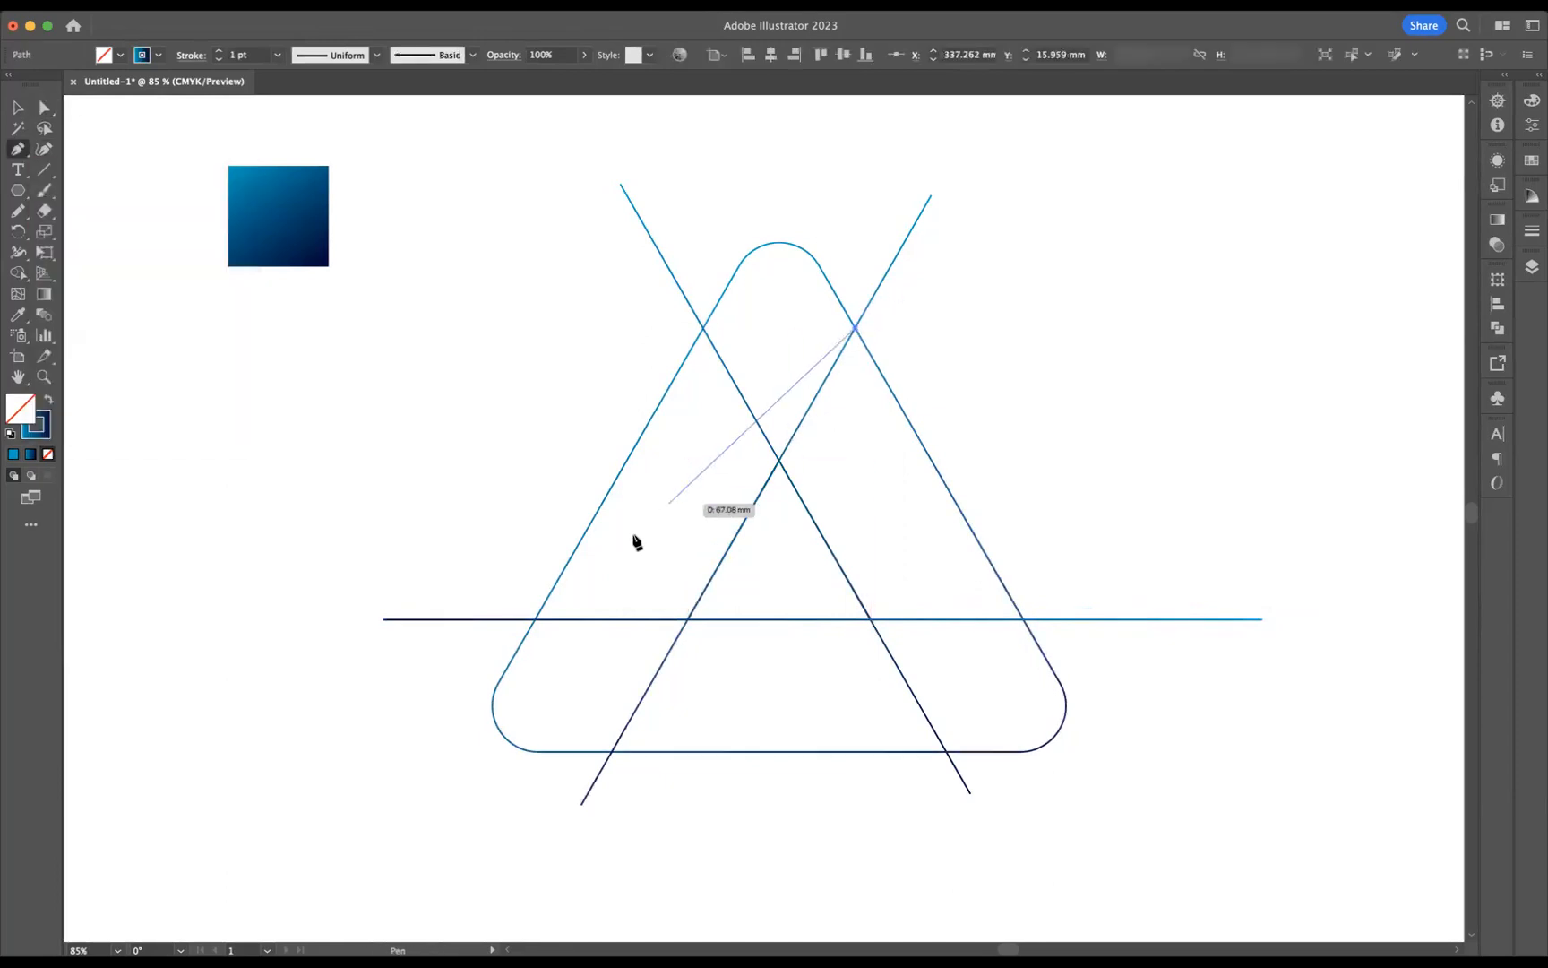
pyautogui.click(537, 620)
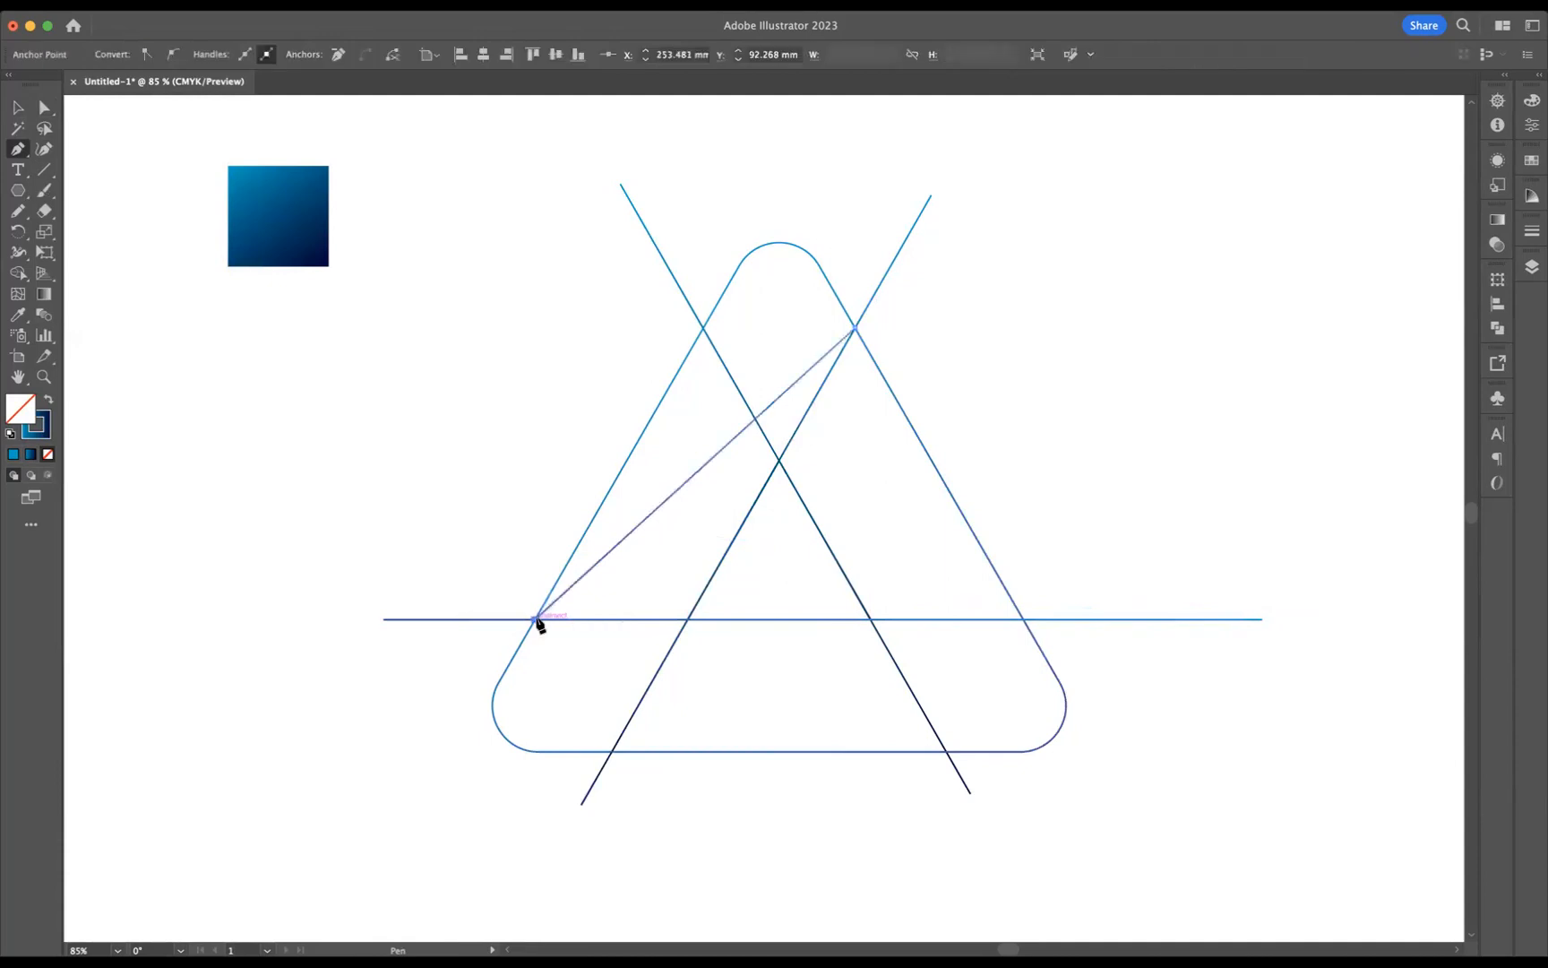
pyautogui.press('v')
pyautogui.press('p')
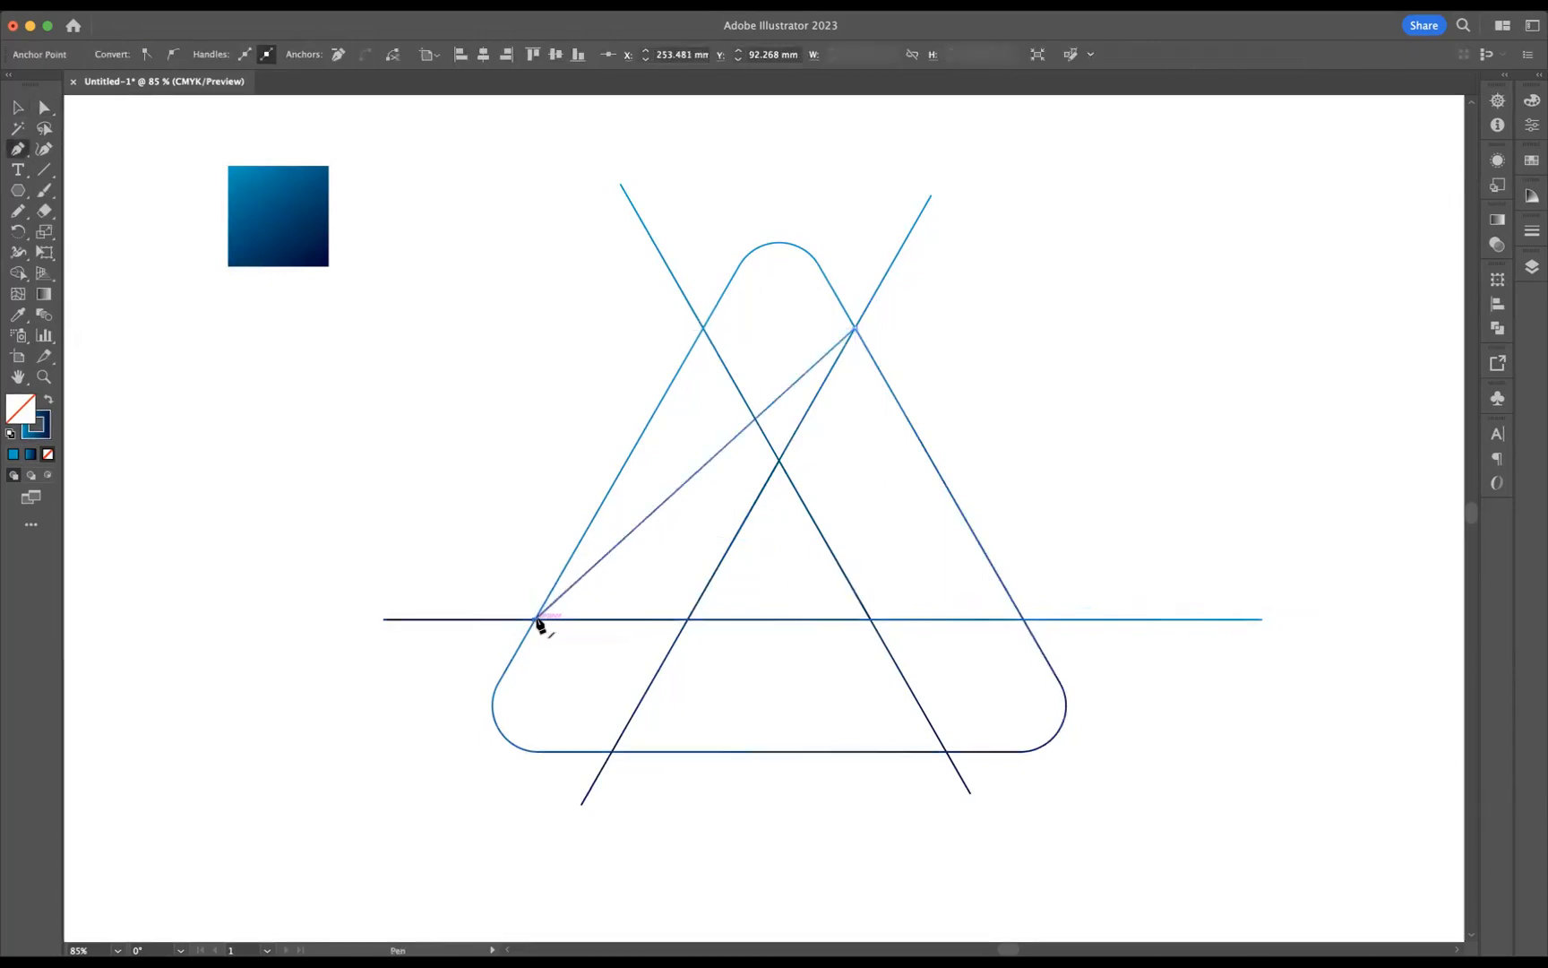
pyautogui.click(945, 752)
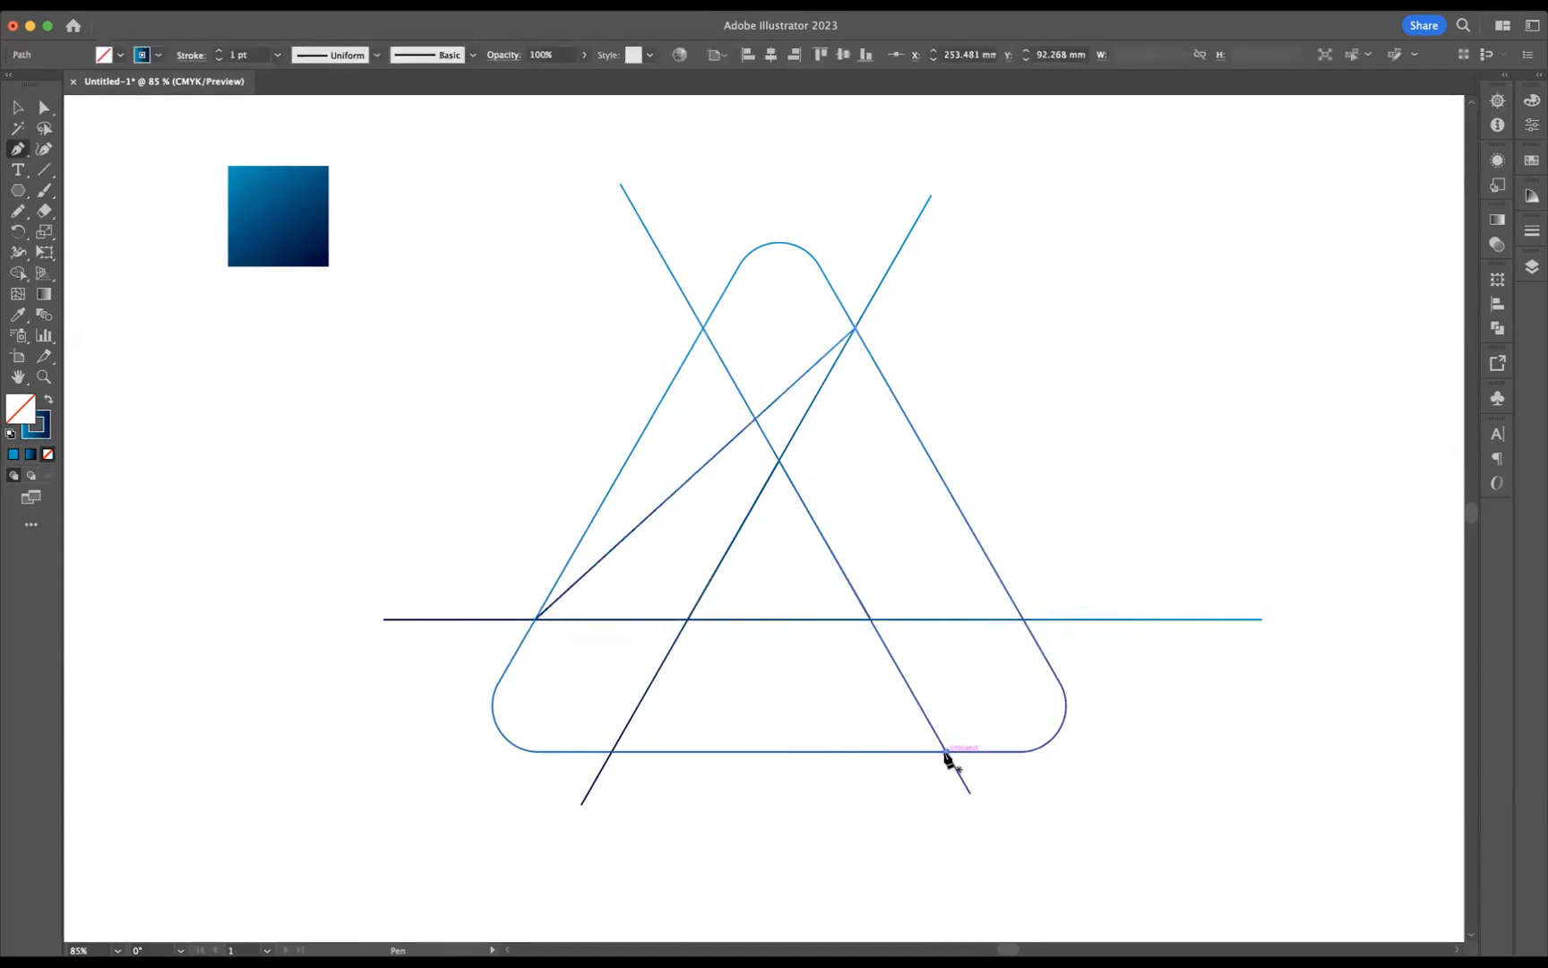
pyautogui.click(536, 620)
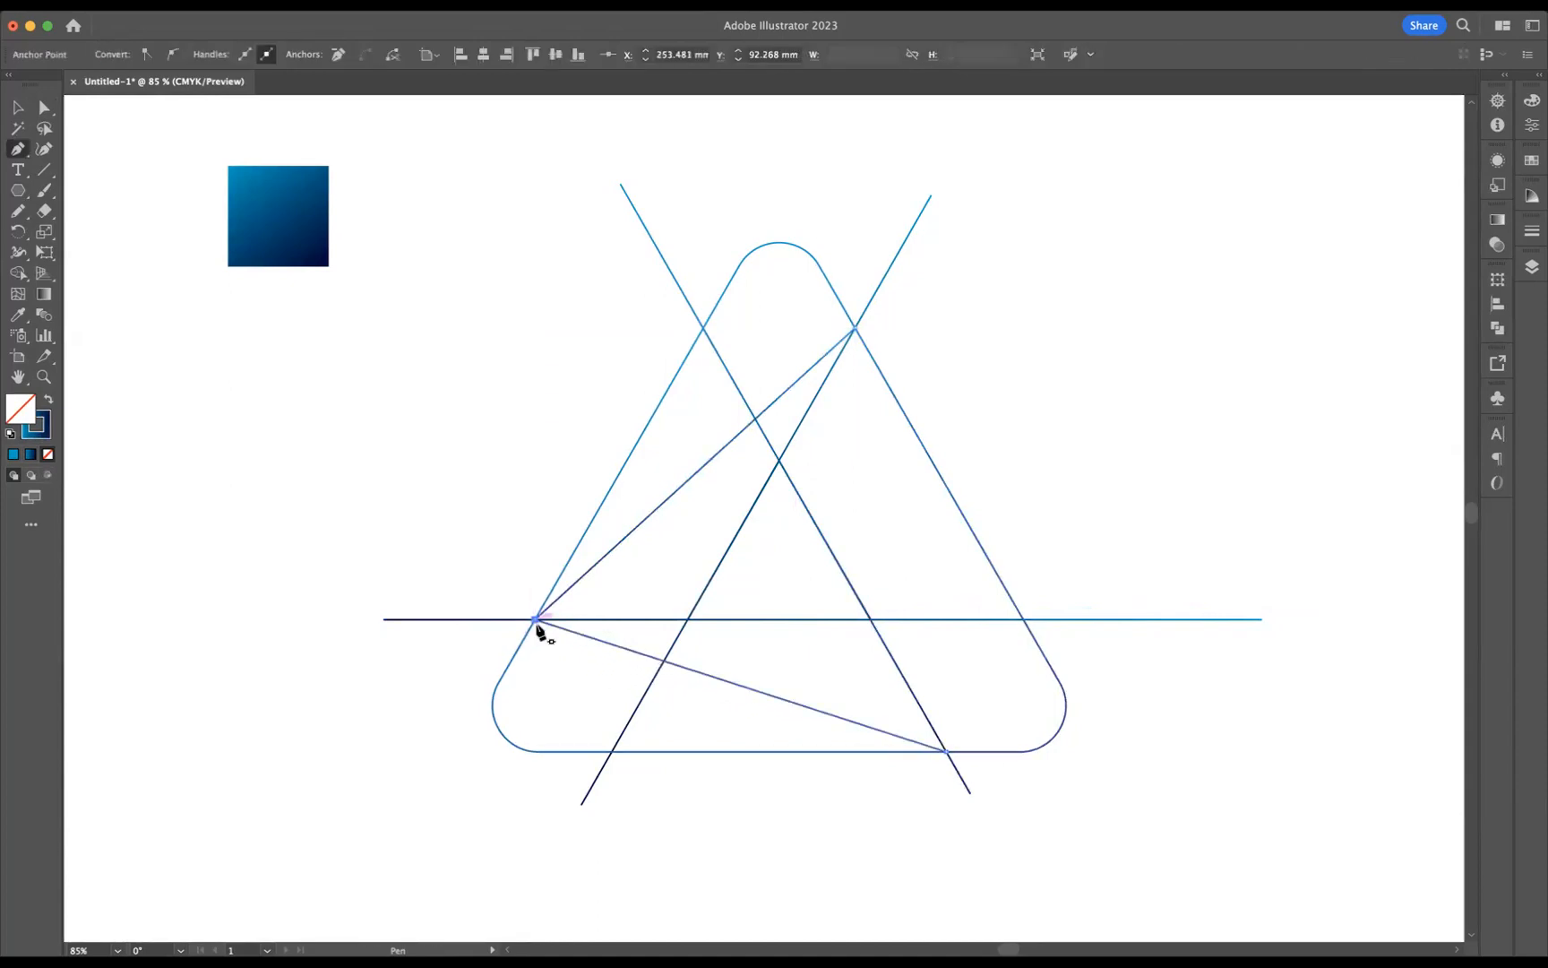
pyautogui.press('v')
pyautogui.click(1126, 283)
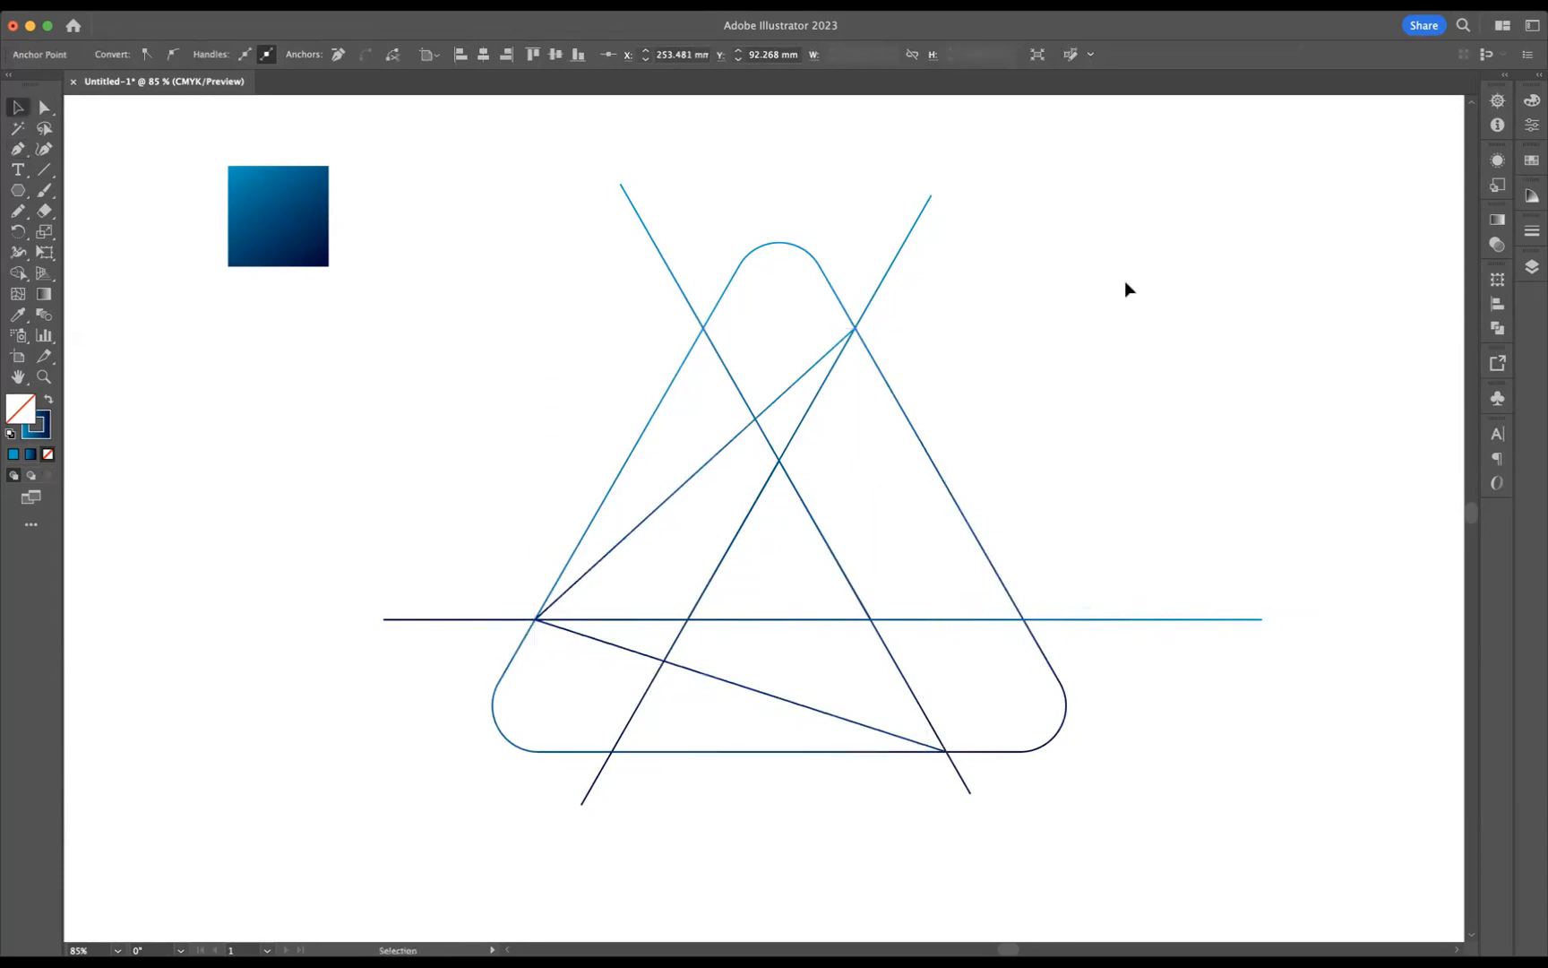
pyautogui.press('p')
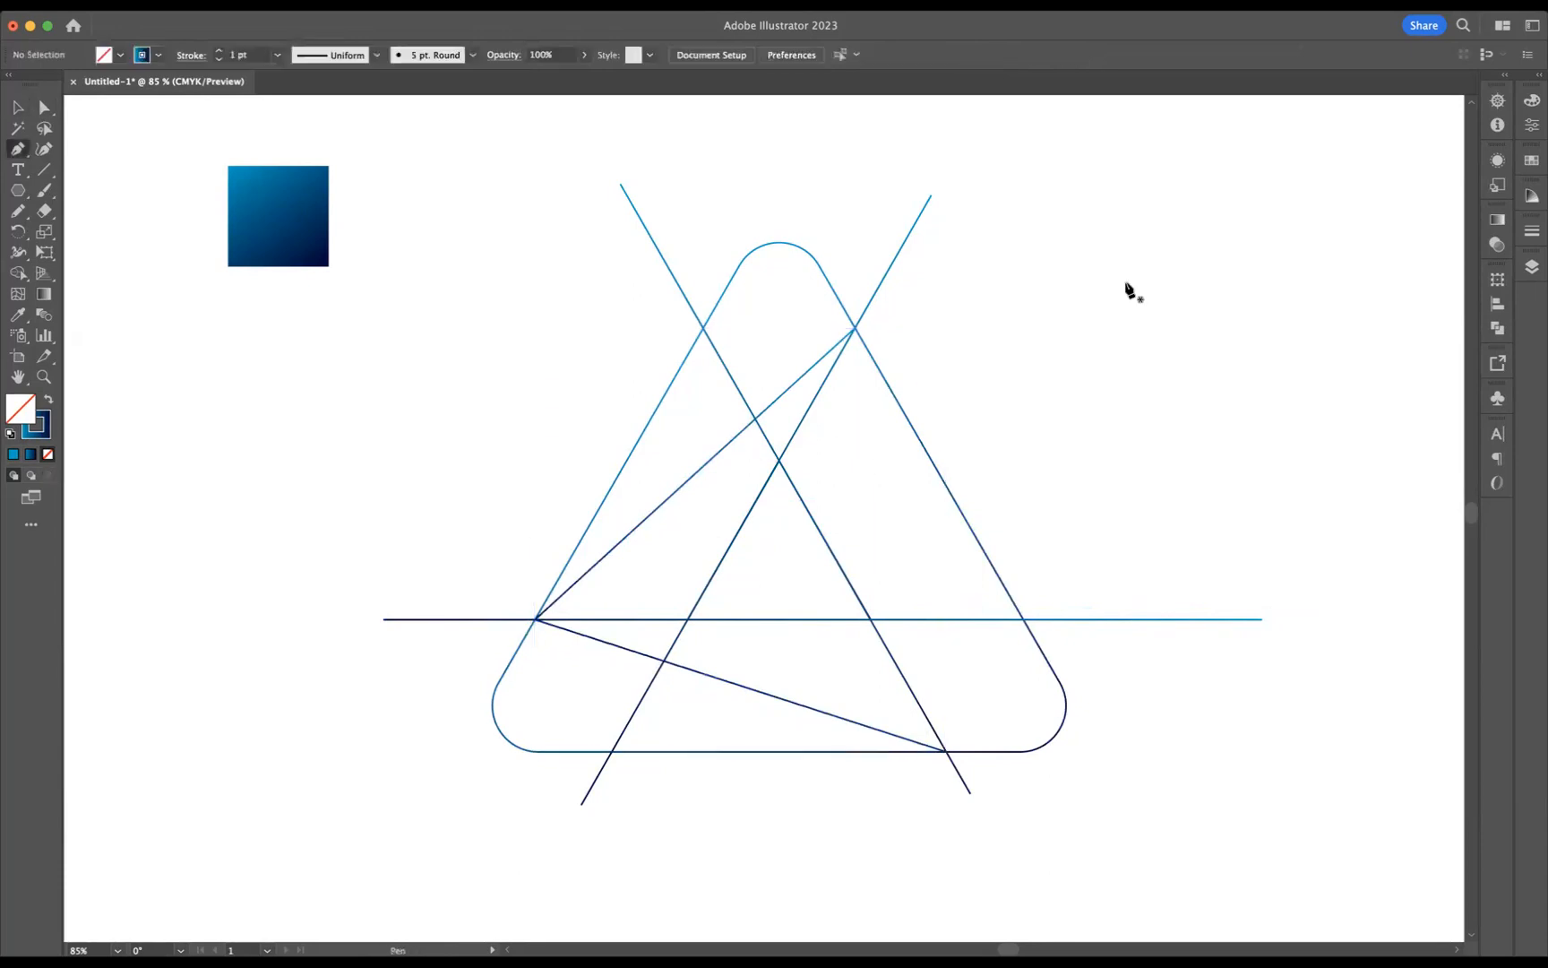
pyautogui.click(856, 329)
pyautogui.click(945, 750)
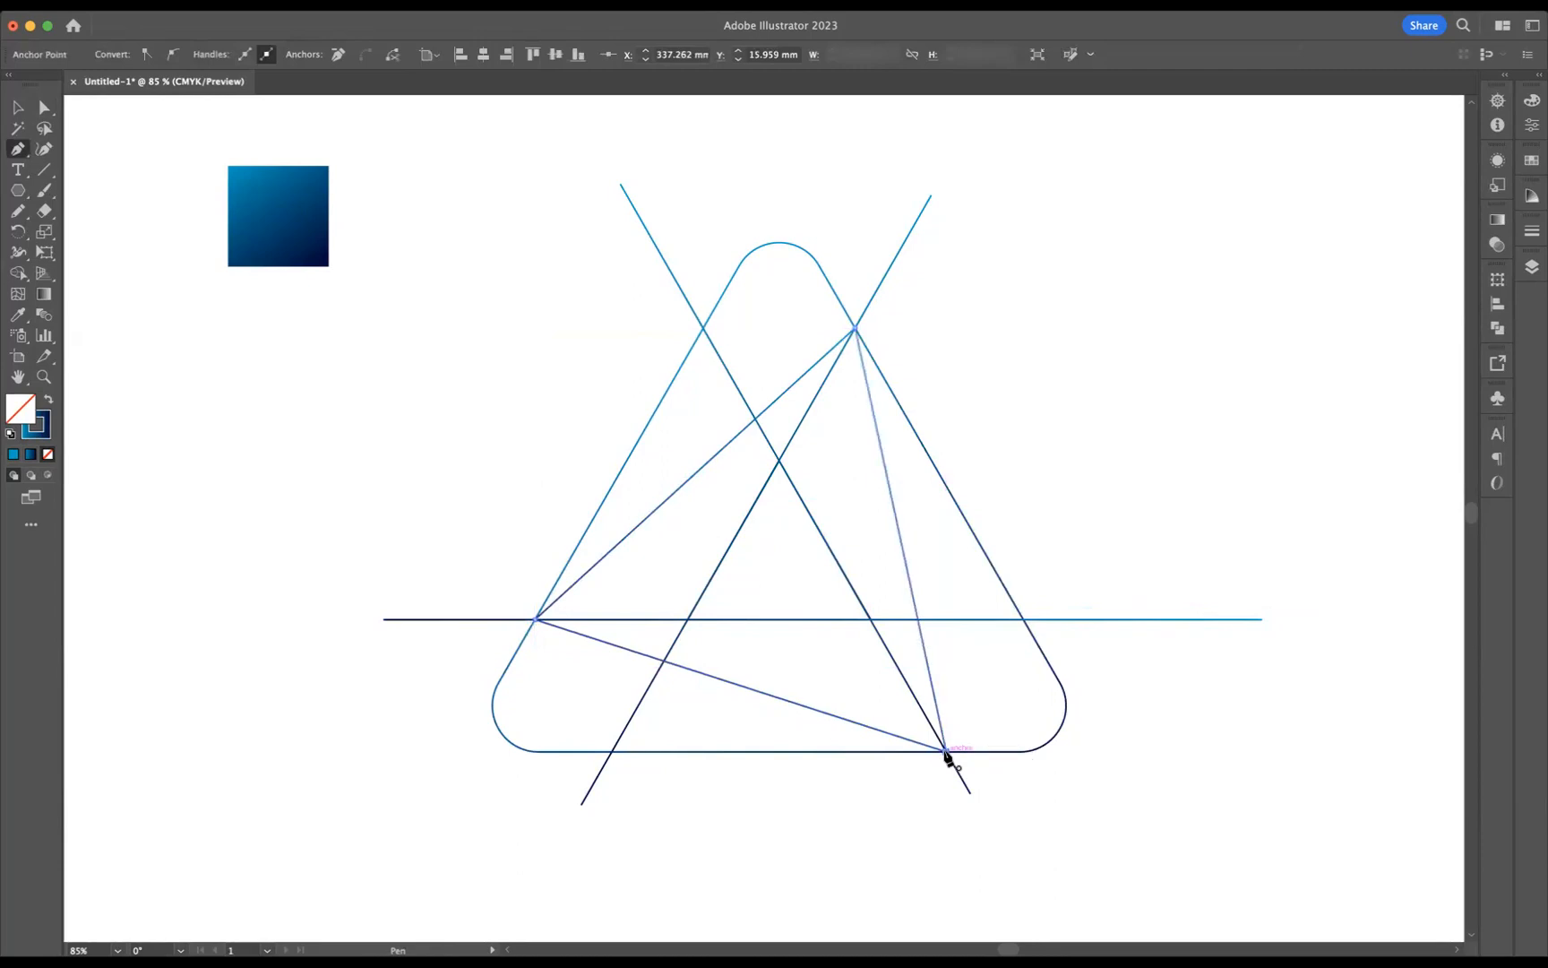
# - Select all the logo linework and remove the line ends extending outside the rounded outer triangle with the Shape Builder tool
pyautogui.click(17, 107)
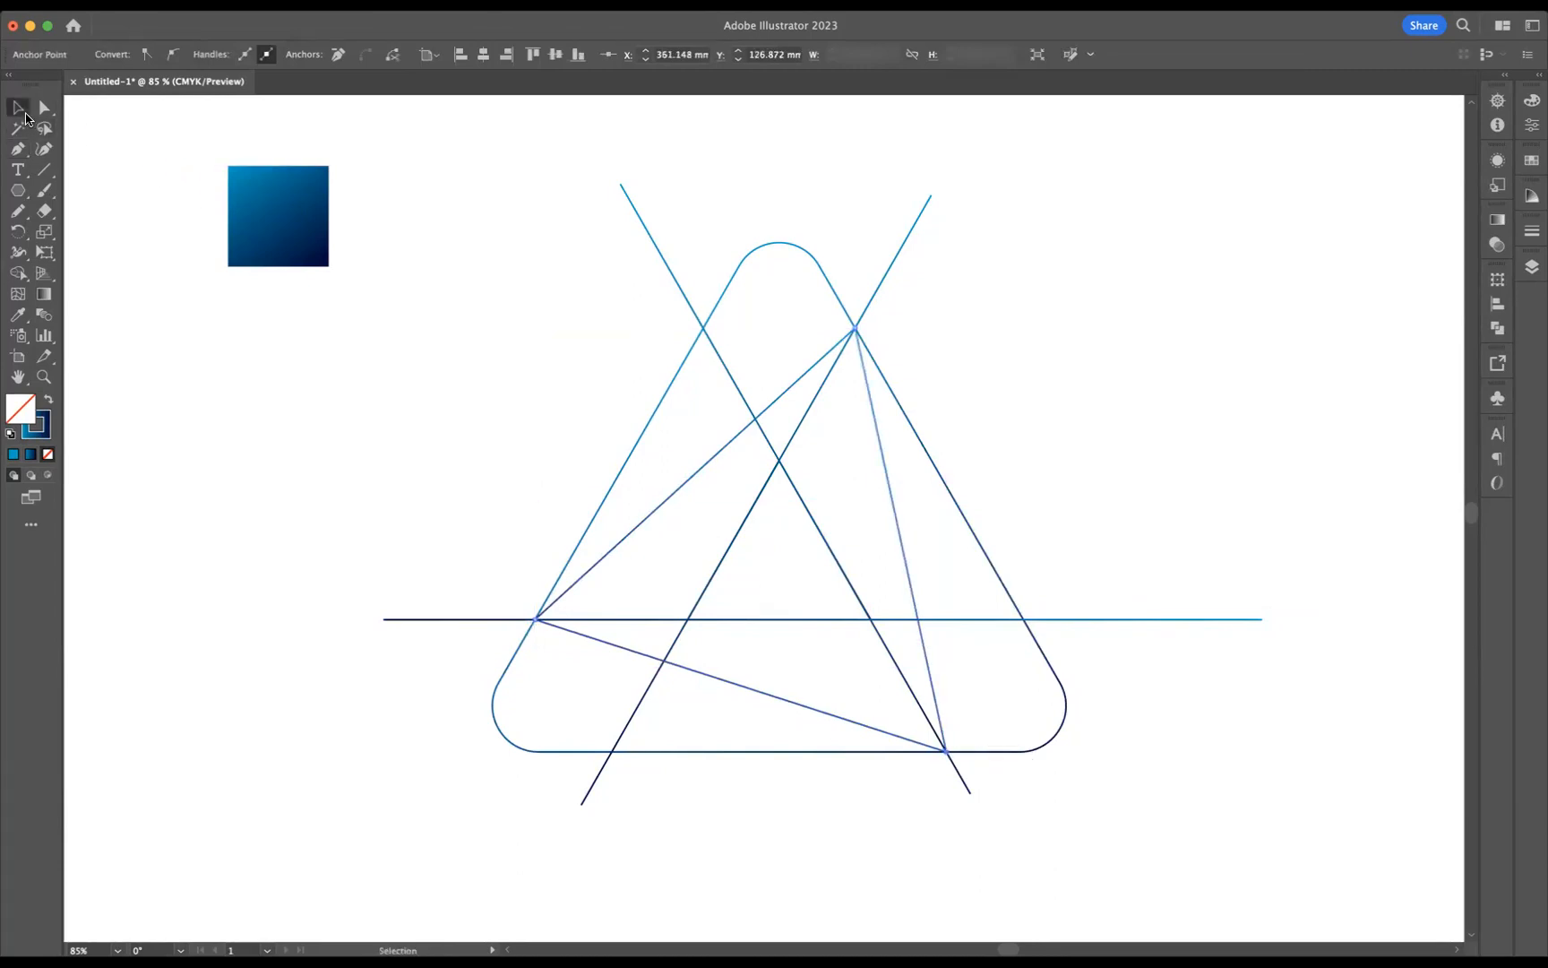
pyautogui.click(448, 263)
pyautogui.moveTo(456, 217); pyautogui.dragTo(1405, 924)
pyautogui.scroll(5, 1337, 422)
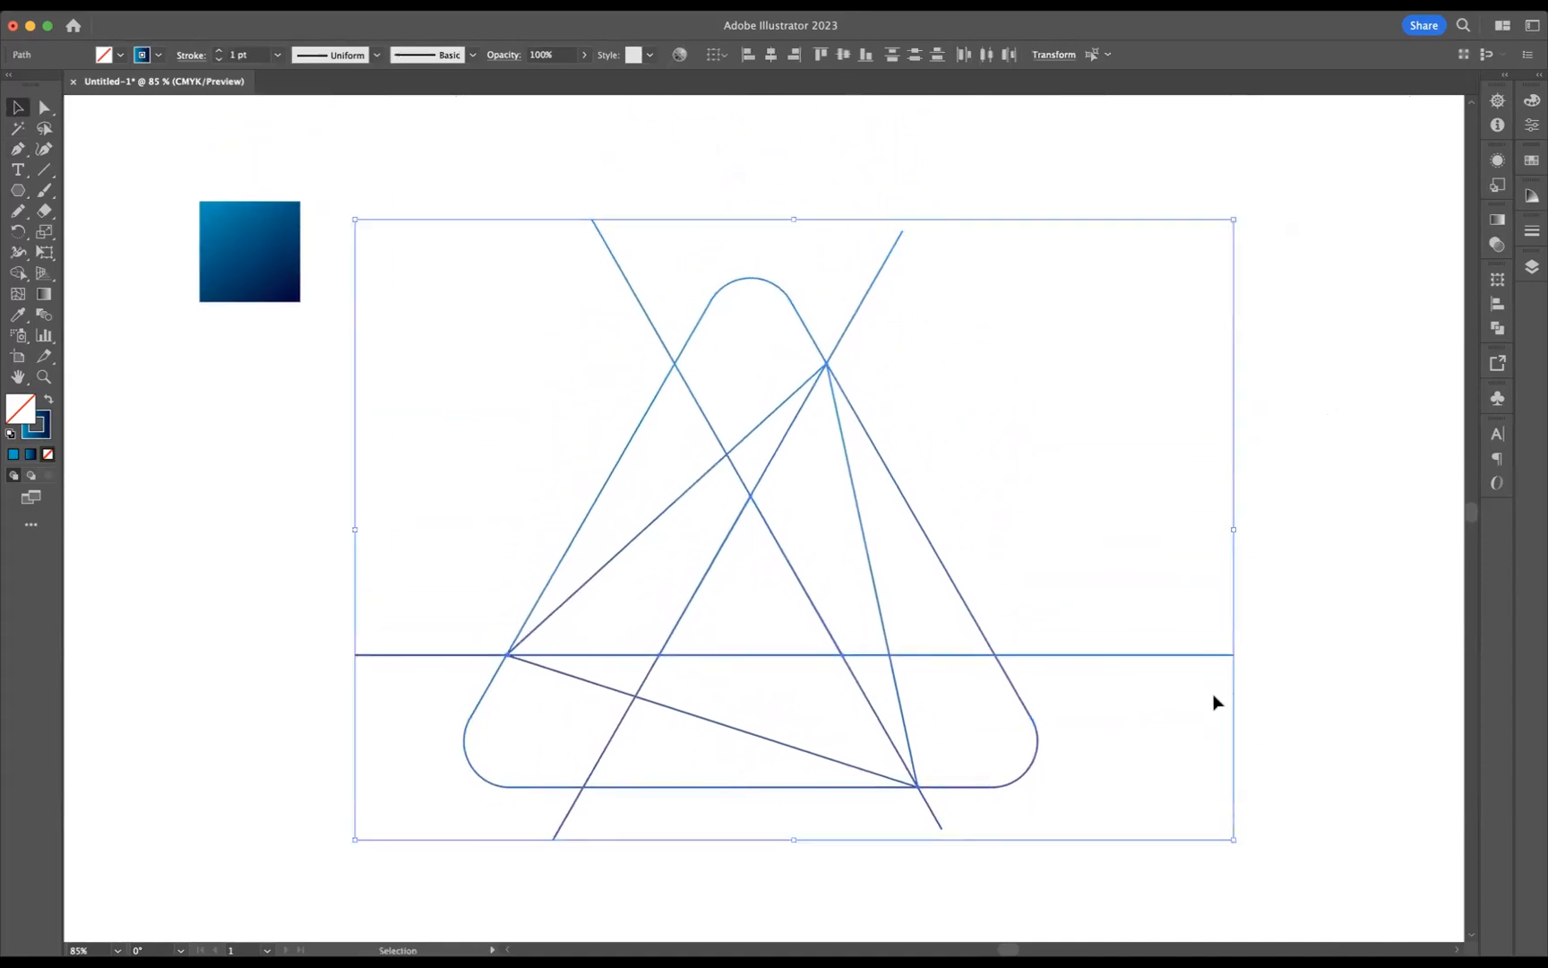
pyautogui.click(20, 275)
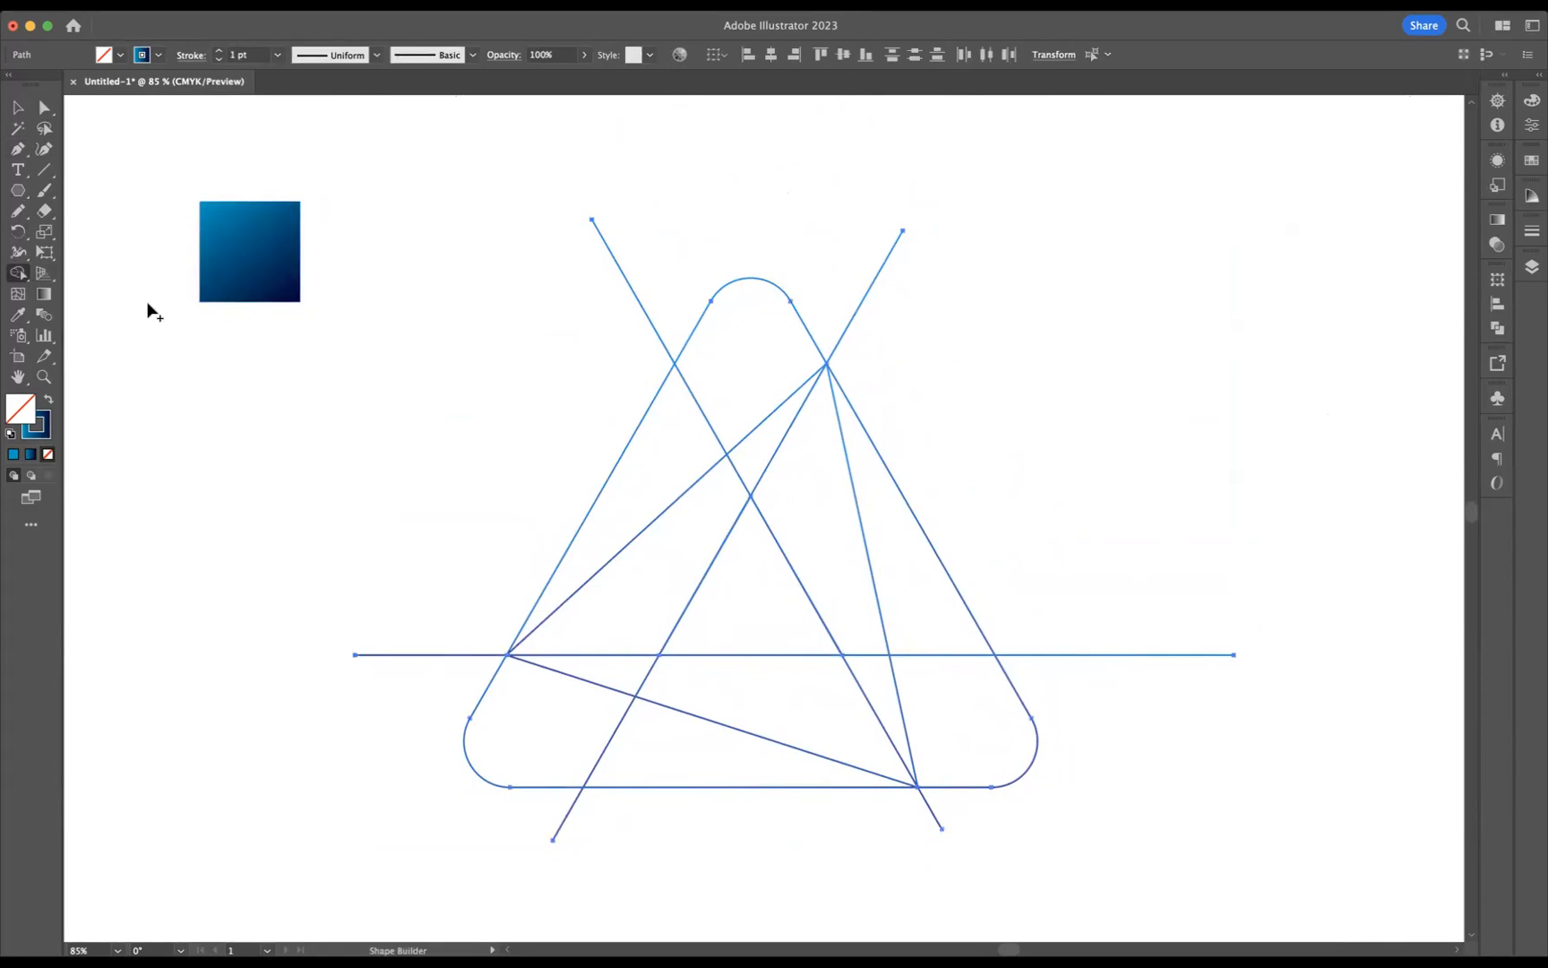
pyautogui.keyDown('alt'); pyautogui.click(630, 288); pyautogui.keyUp('alt')
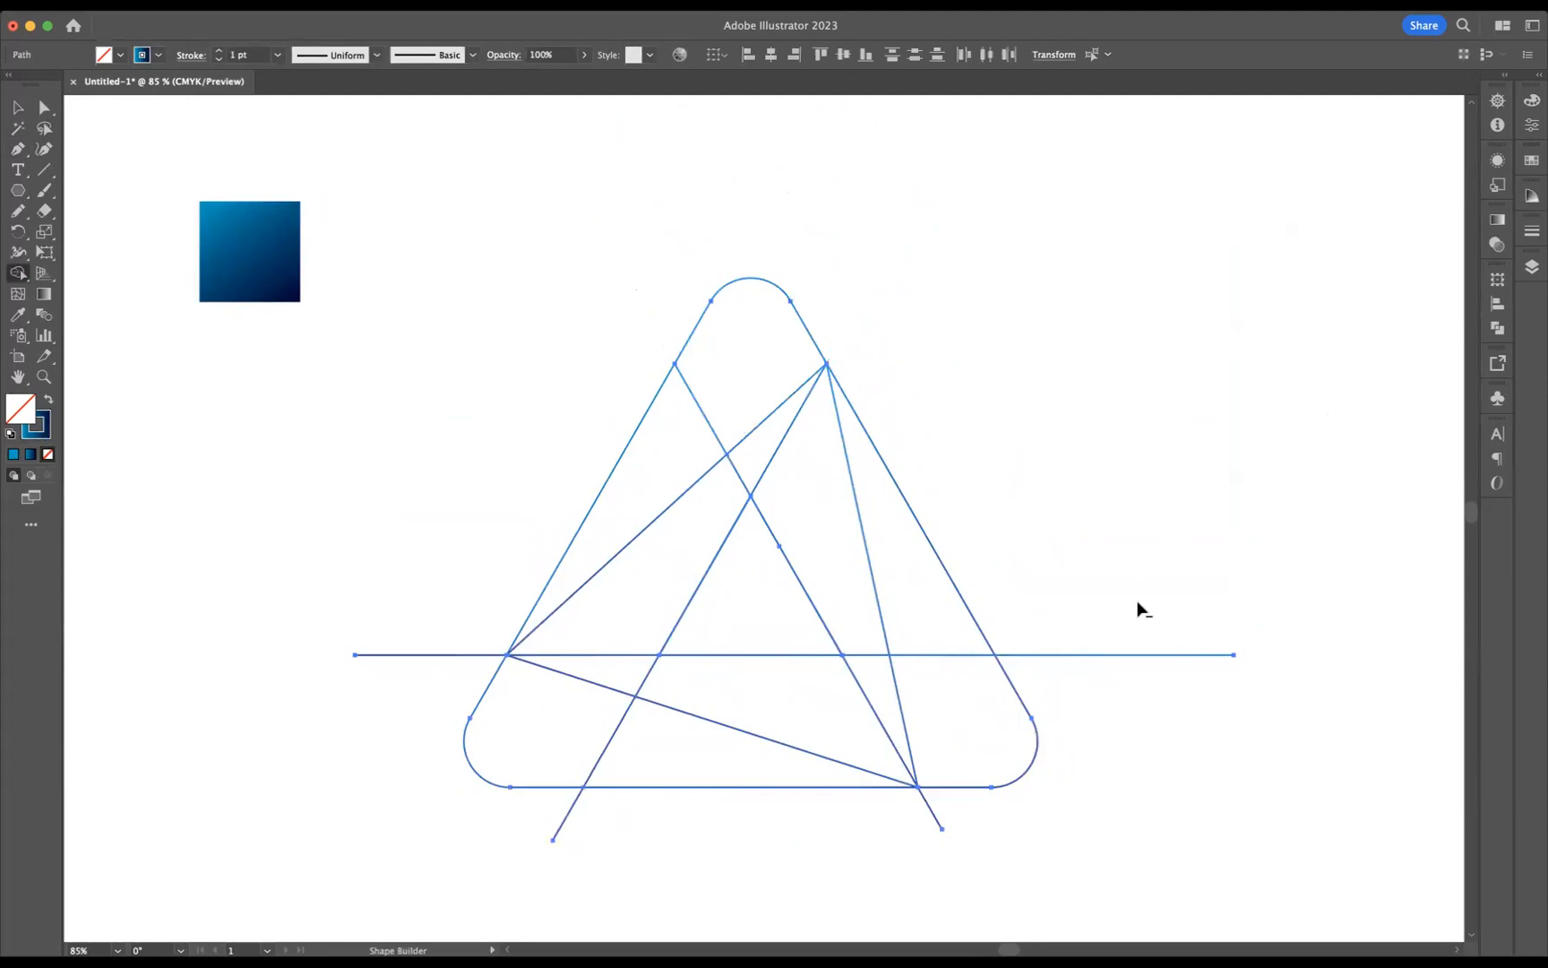
pyautogui.keyDown('alt'); pyautogui.click(1097, 657); pyautogui.keyUp('alt')
pyautogui.keyDown('alt'); pyautogui.click(562, 822); pyautogui.keyUp('alt')
pyautogui.keyDown('alt'); pyautogui.click(401, 654); pyautogui.keyUp('alt')
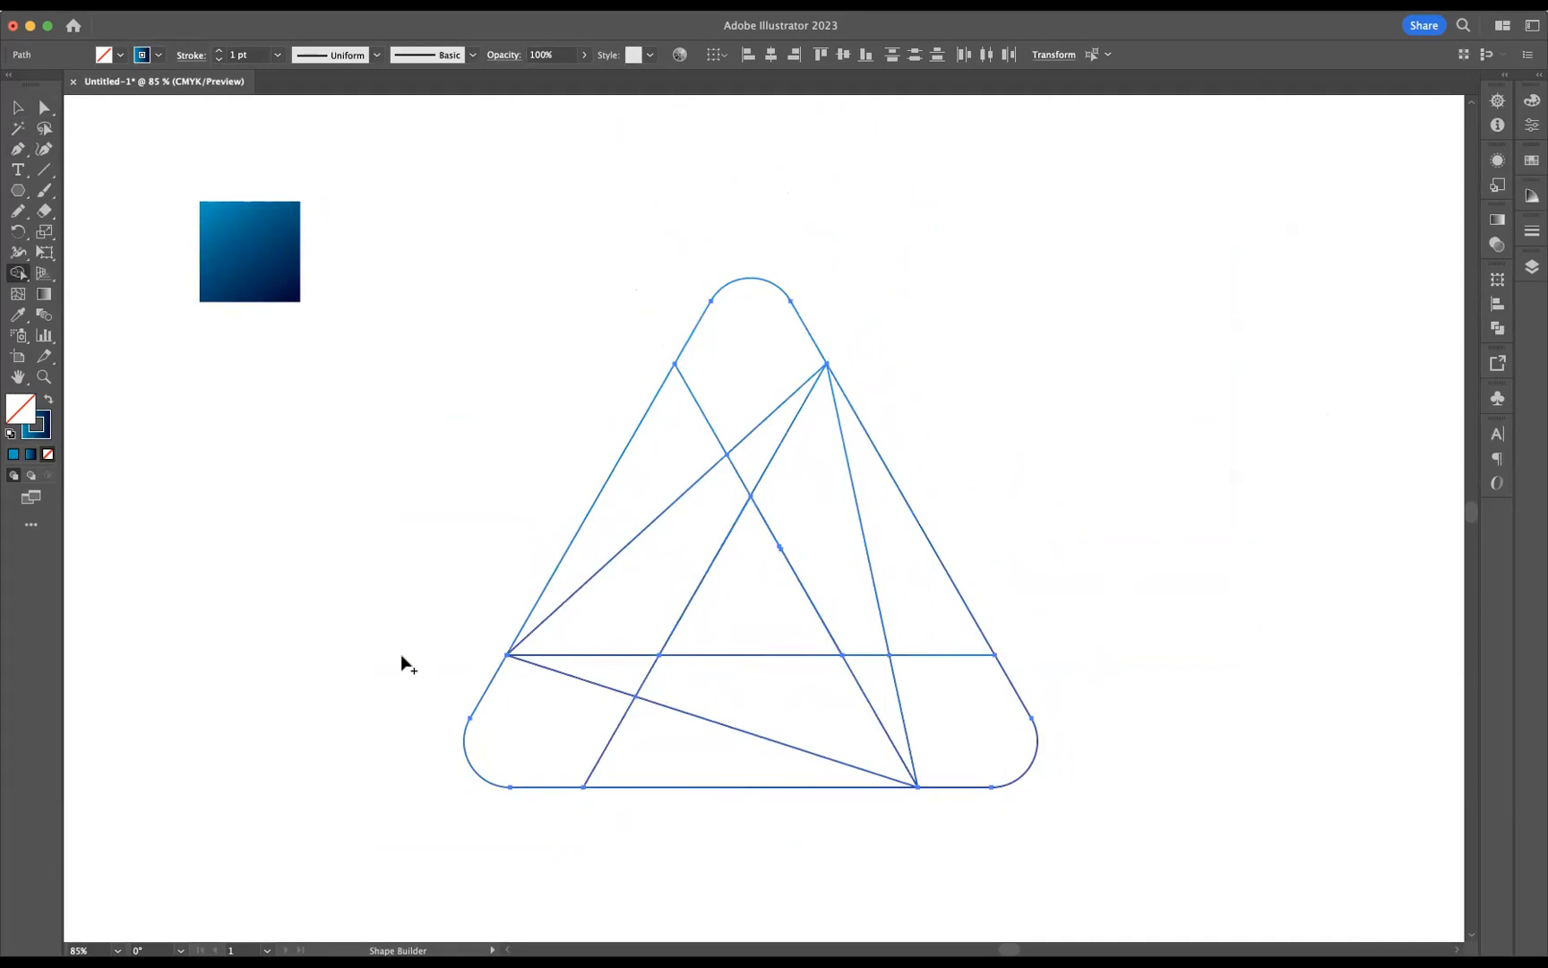
# - Merge the regions around the central triangle into six facets, an inner and an outer one on each side
pyautogui.moveTo(702, 431); pyautogui.dragTo(642, 485)
pyautogui.moveTo(778, 433); pyautogui.dragTo(649, 578)
pyautogui.moveTo(887, 495); pyautogui.dragTo(985, 739)
pyautogui.moveTo(811, 565); pyautogui.dragTo(883, 679)
pyautogui.moveTo(618, 671); pyautogui.dragTo(766, 706)
pyautogui.moveTo(504, 734); pyautogui.dragTo(726, 778)
pyautogui.press('v')
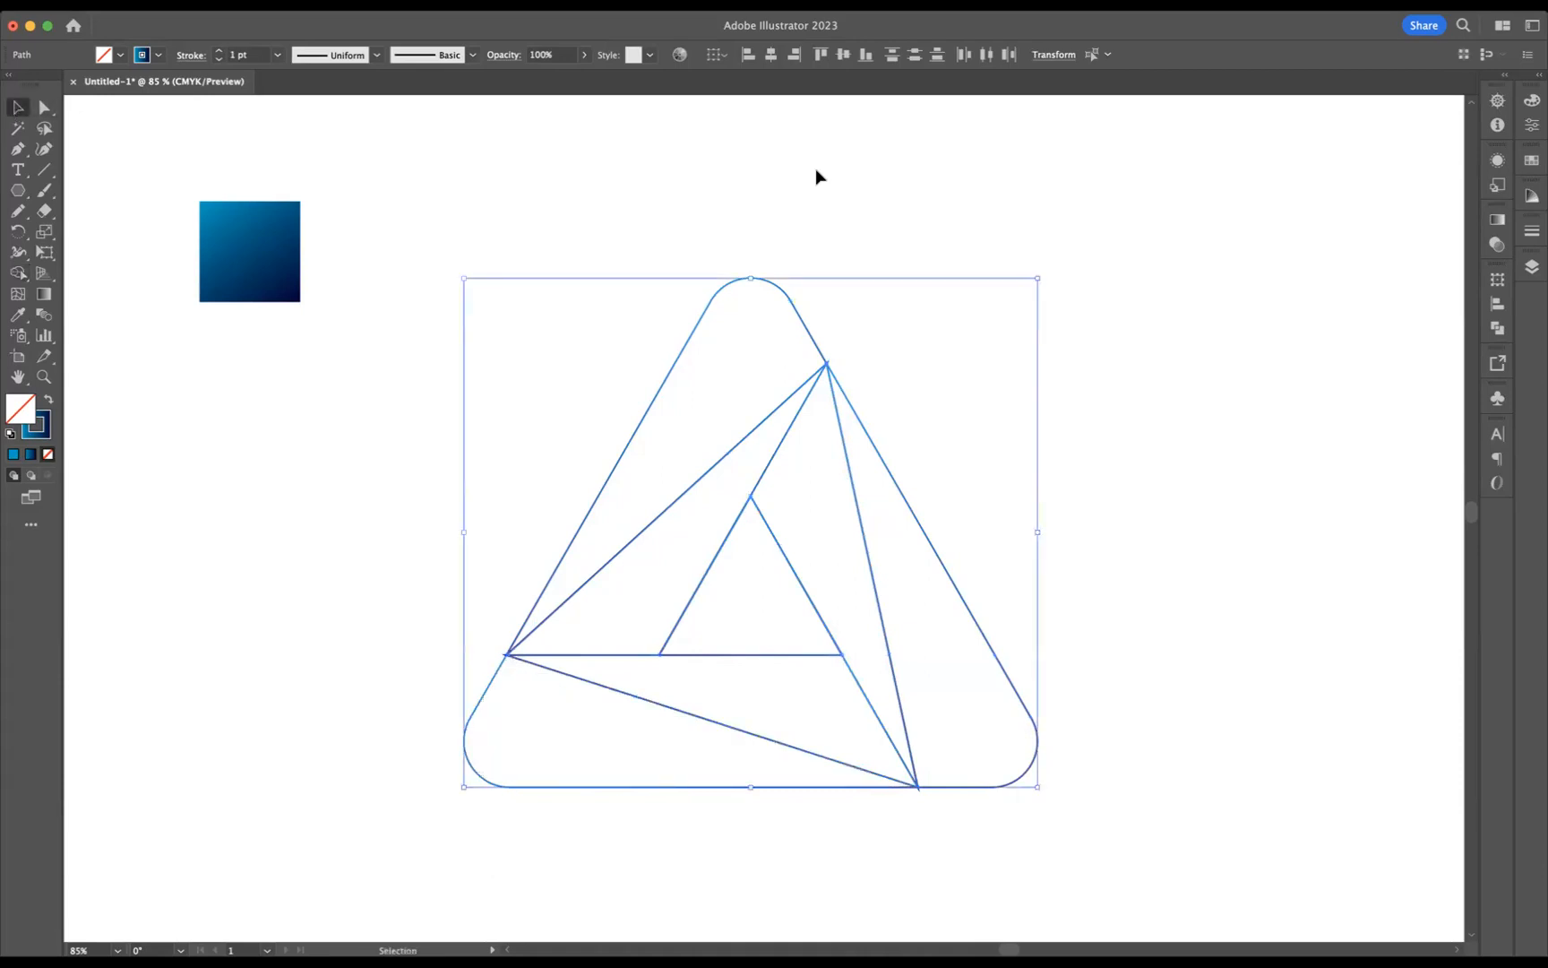
# - Select the whole triangle artwork and fill it with the blue gradient sampled from the square using the Eyedropper
pyautogui.click(788, 253)
pyautogui.moveTo(473, 284); pyautogui.dragTo(1136, 889)
pyautogui.press('i')
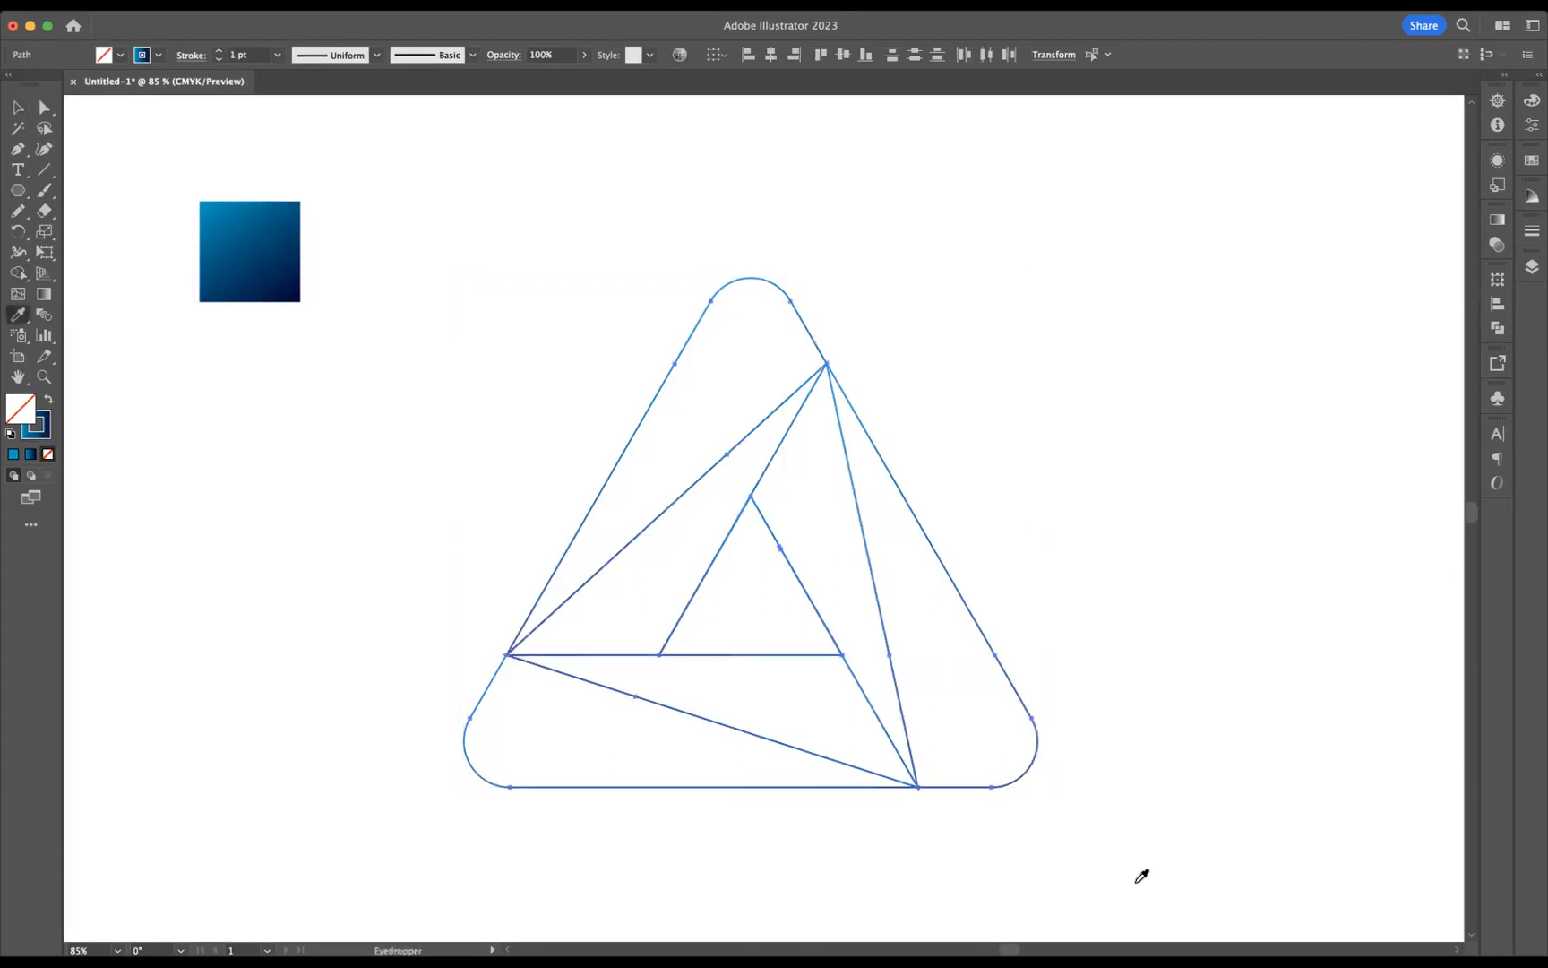
pyautogui.click(253, 226)
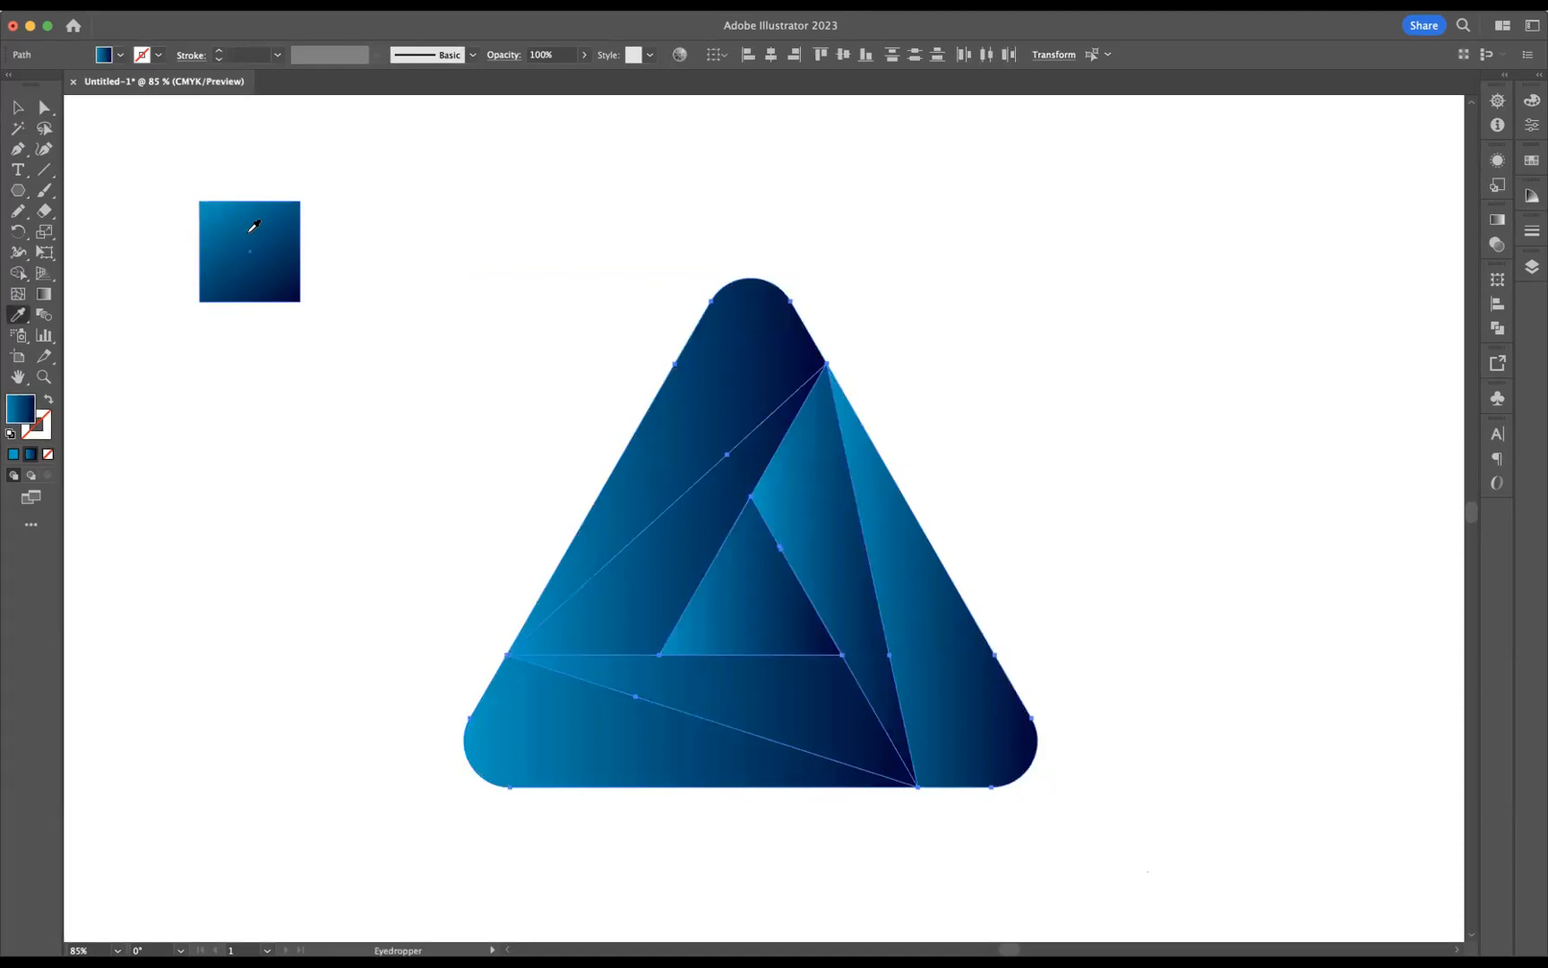
pyautogui.press('v')
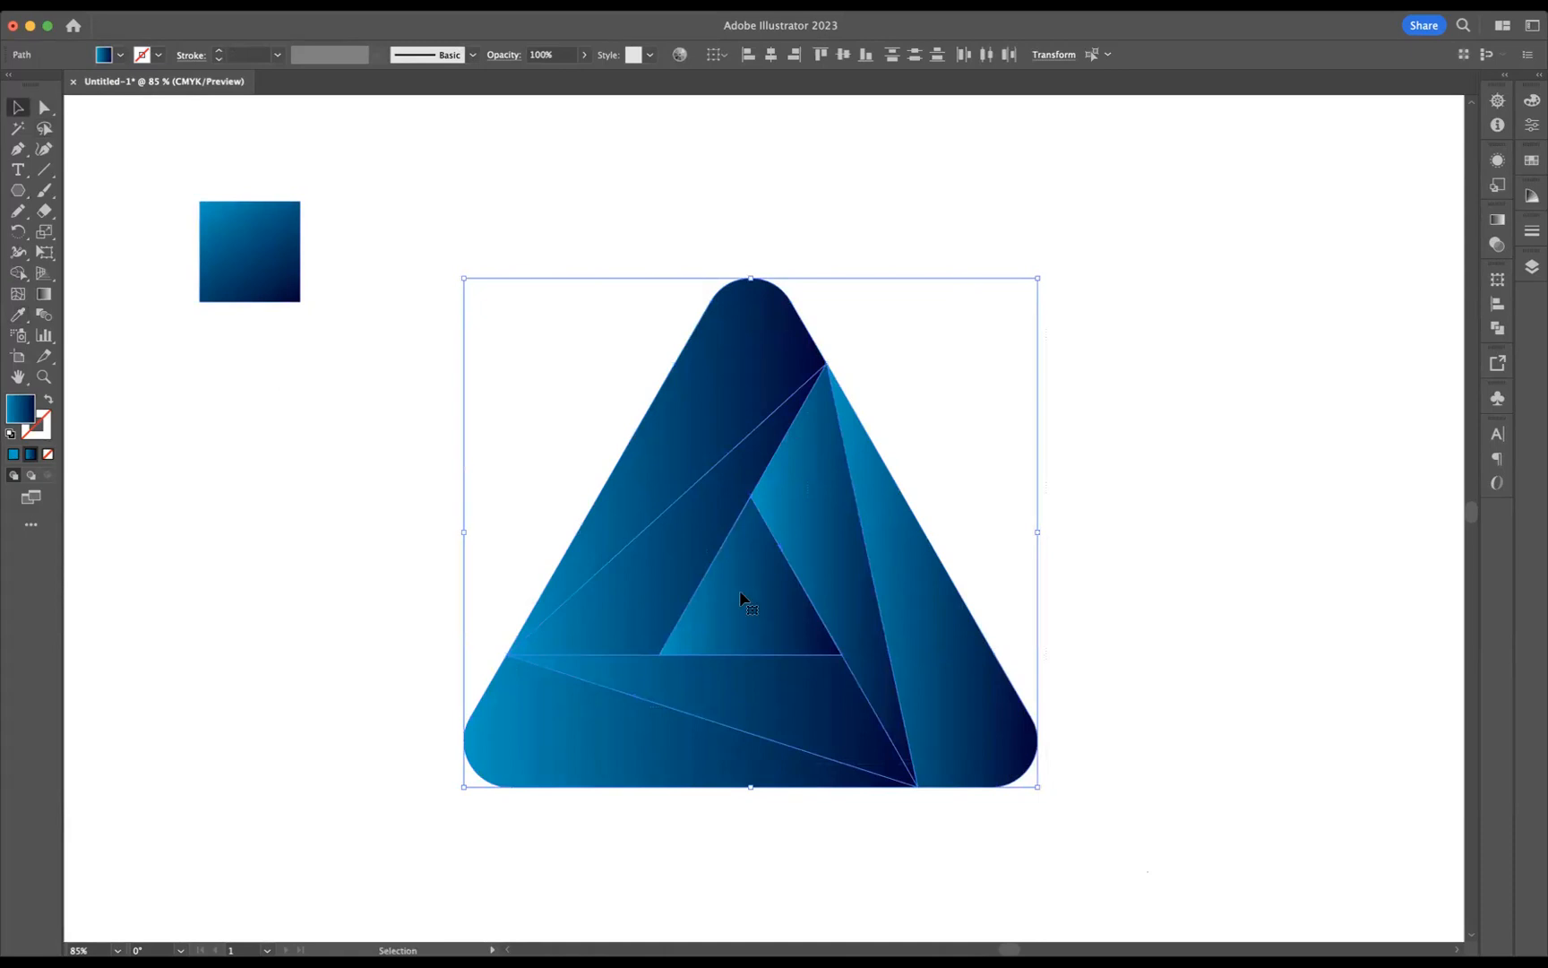
# - Remove the small central triangle from the logo with the Shape Builder tool and deselect the artwork
pyautogui.click(24, 273)
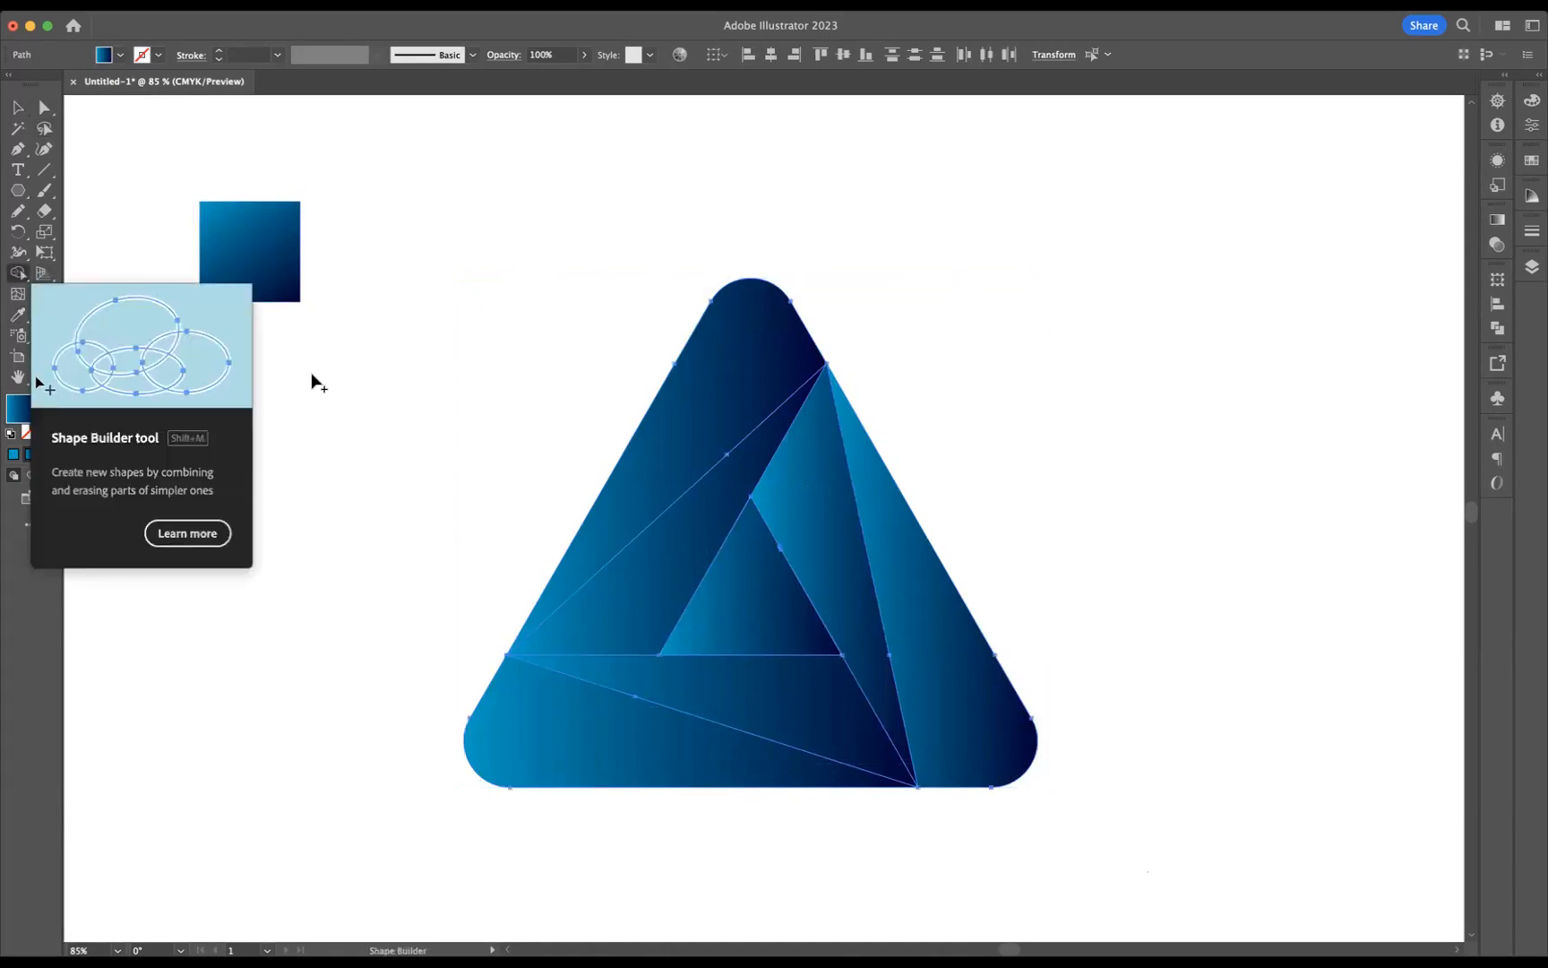
pyautogui.keyDown('alt'); pyautogui.click(754, 588); pyautogui.keyUp('alt')
pyautogui.click(18, 108)
pyautogui.click(863, 204)
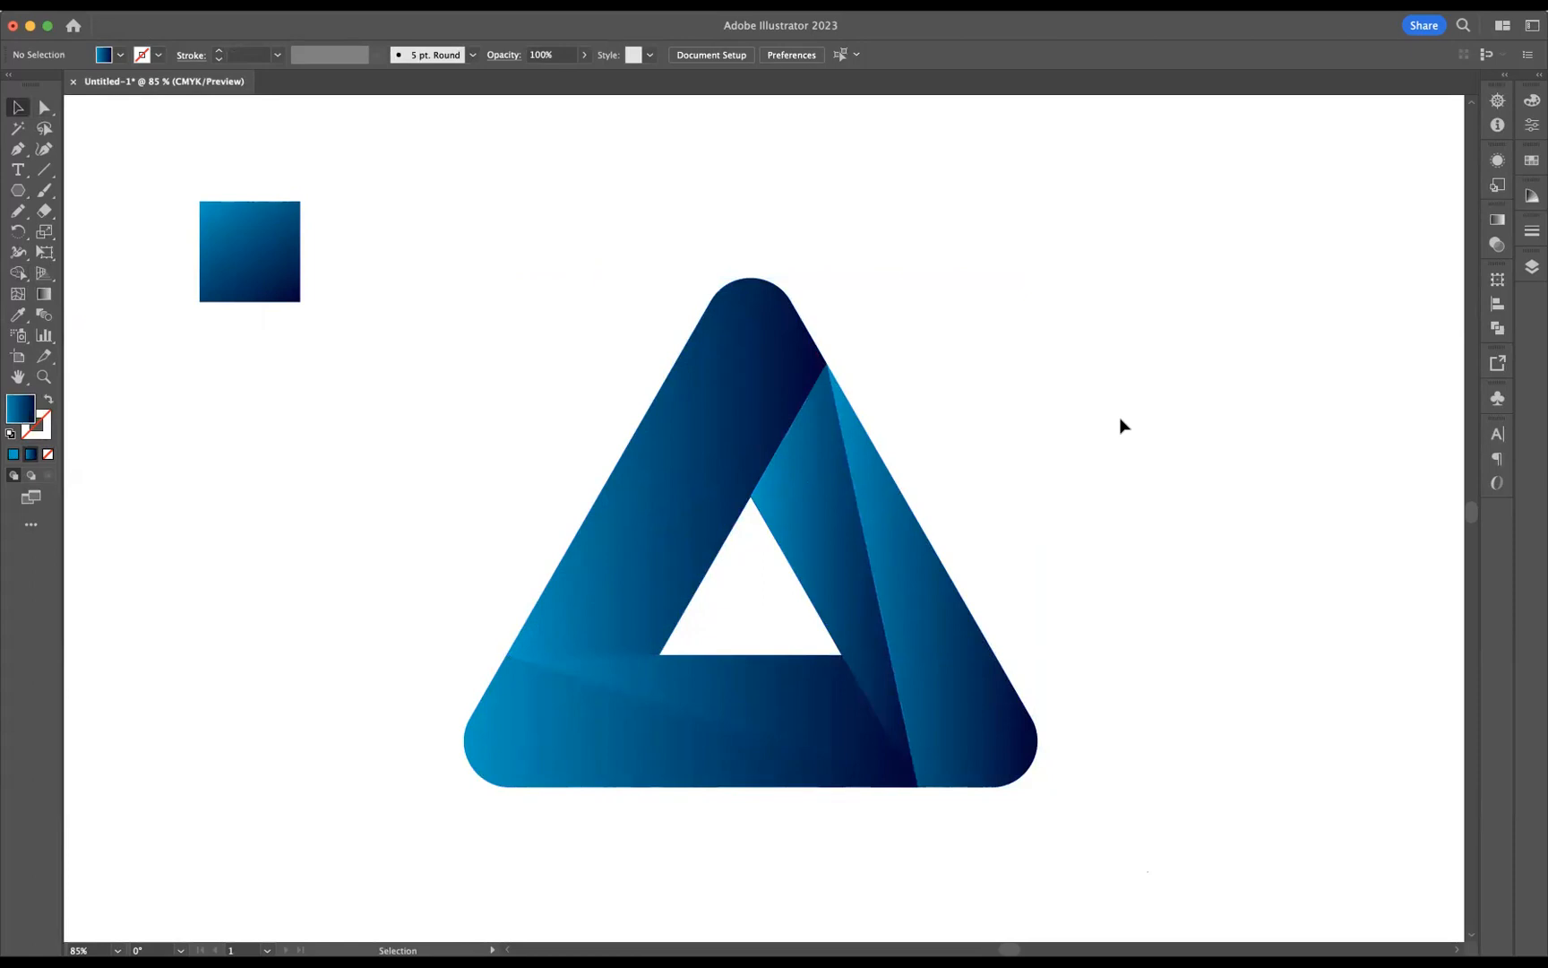
# - Redirect the left side's gradients: outer facet light at its lower end to dark at the apex, inner facet light above to dark below
pyautogui.click(817, 376)
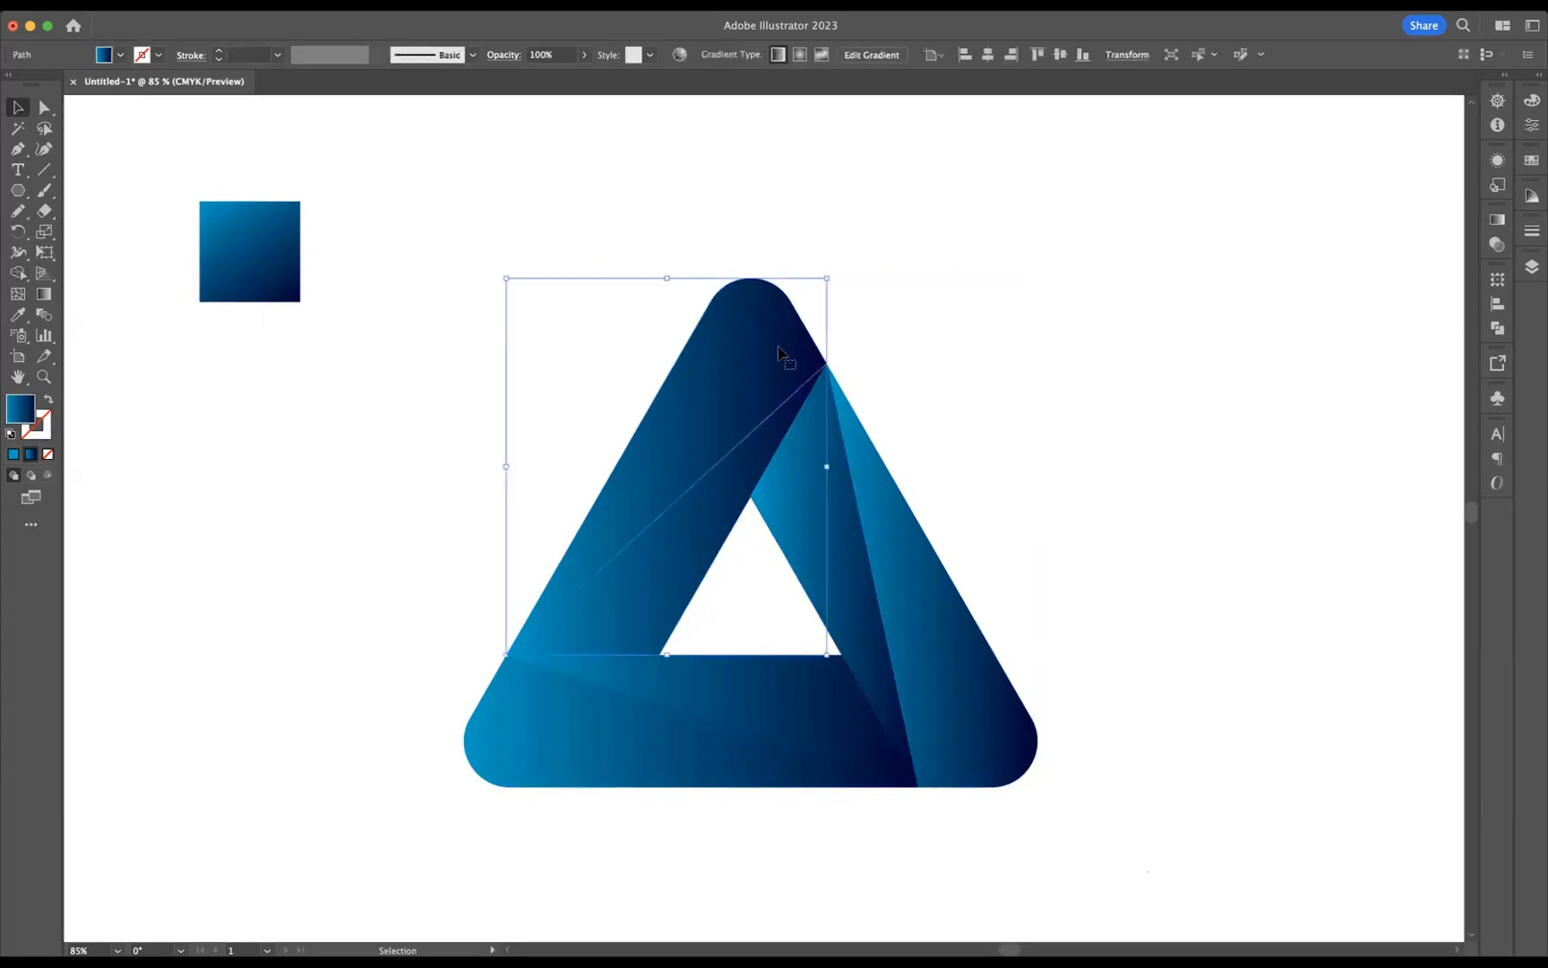
pyautogui.click(45, 296)
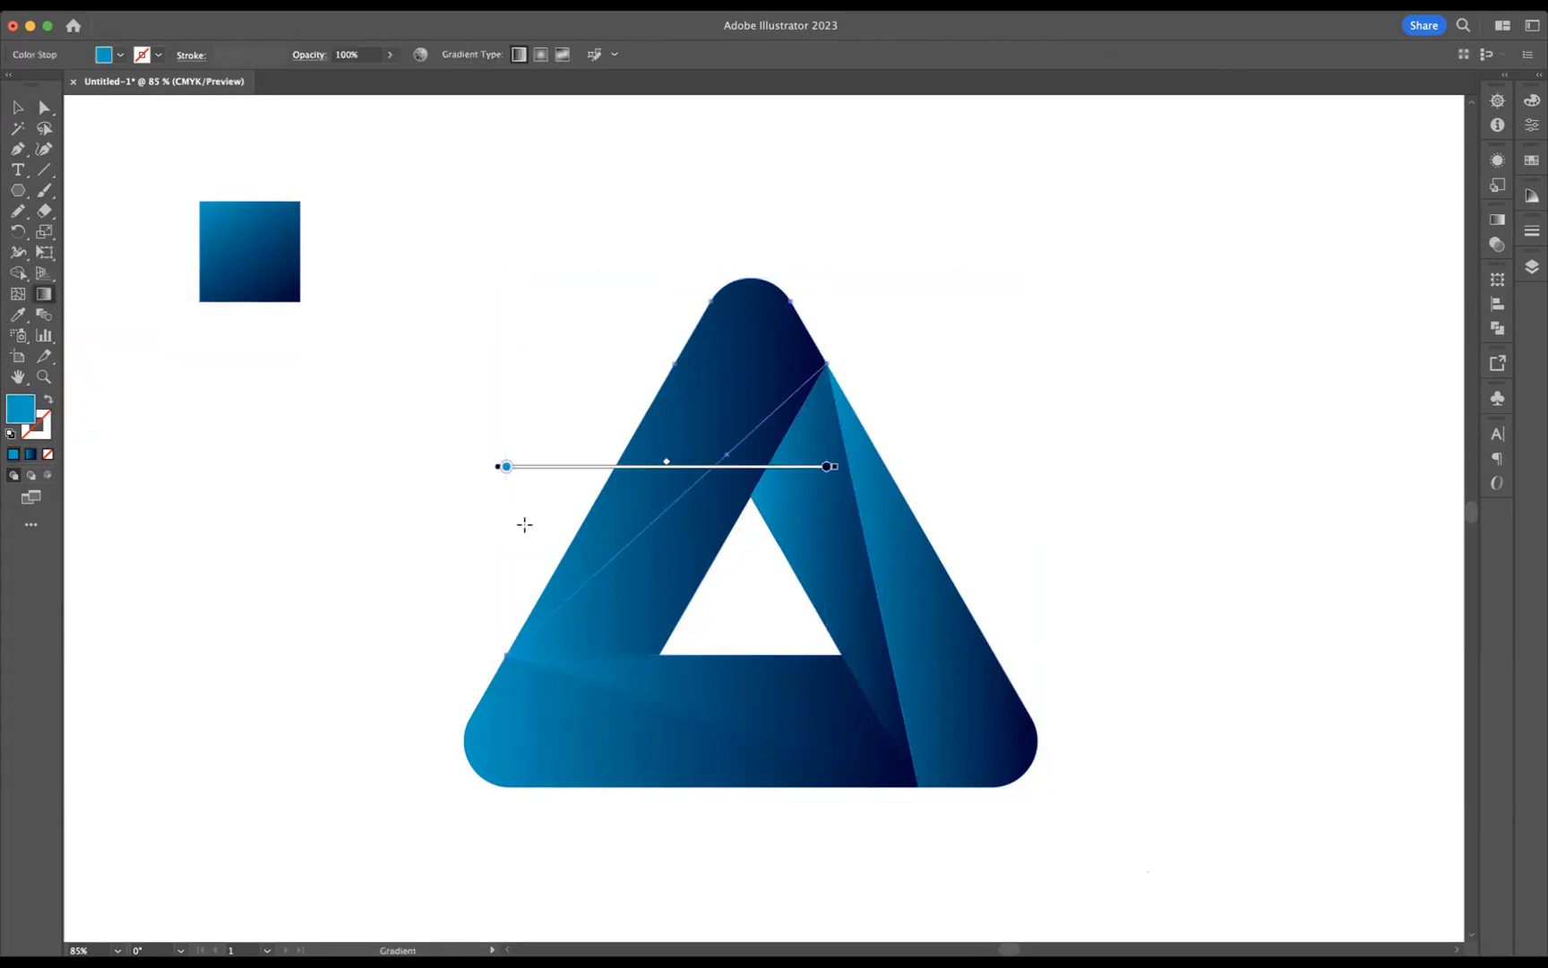
pyautogui.moveTo(554, 576)
pyautogui.mouseDown()
pyautogui.moveTo(760, 355)
pyautogui.moveTo(803, 338)
pyautogui.mouseUp()
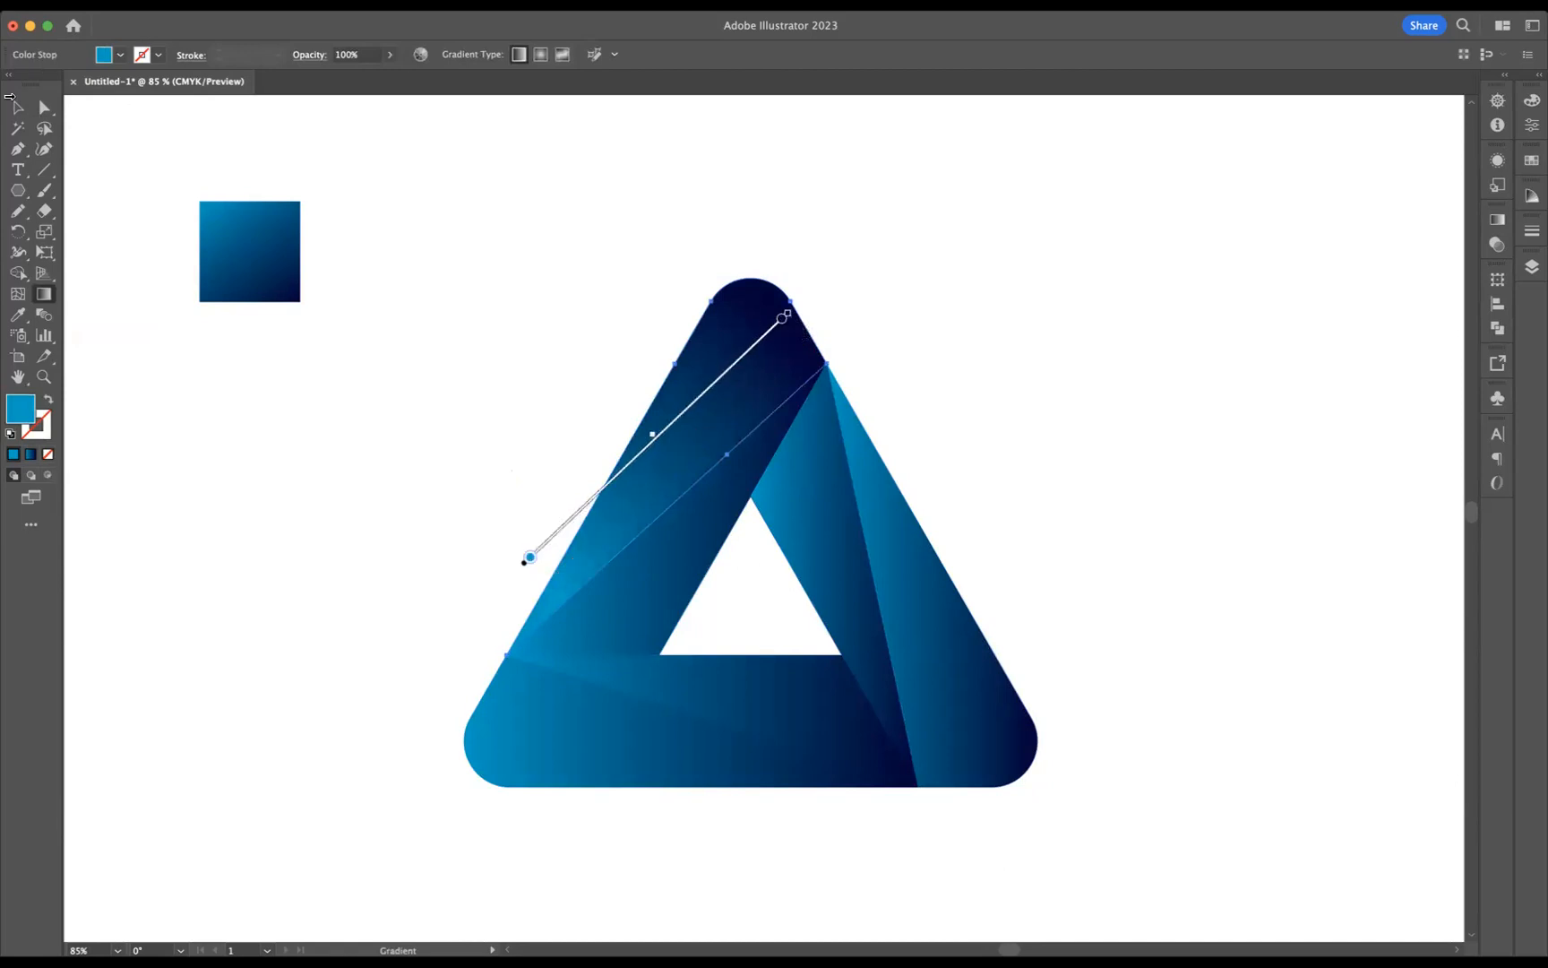
pyautogui.click(18, 107)
pyautogui.click(666, 620)
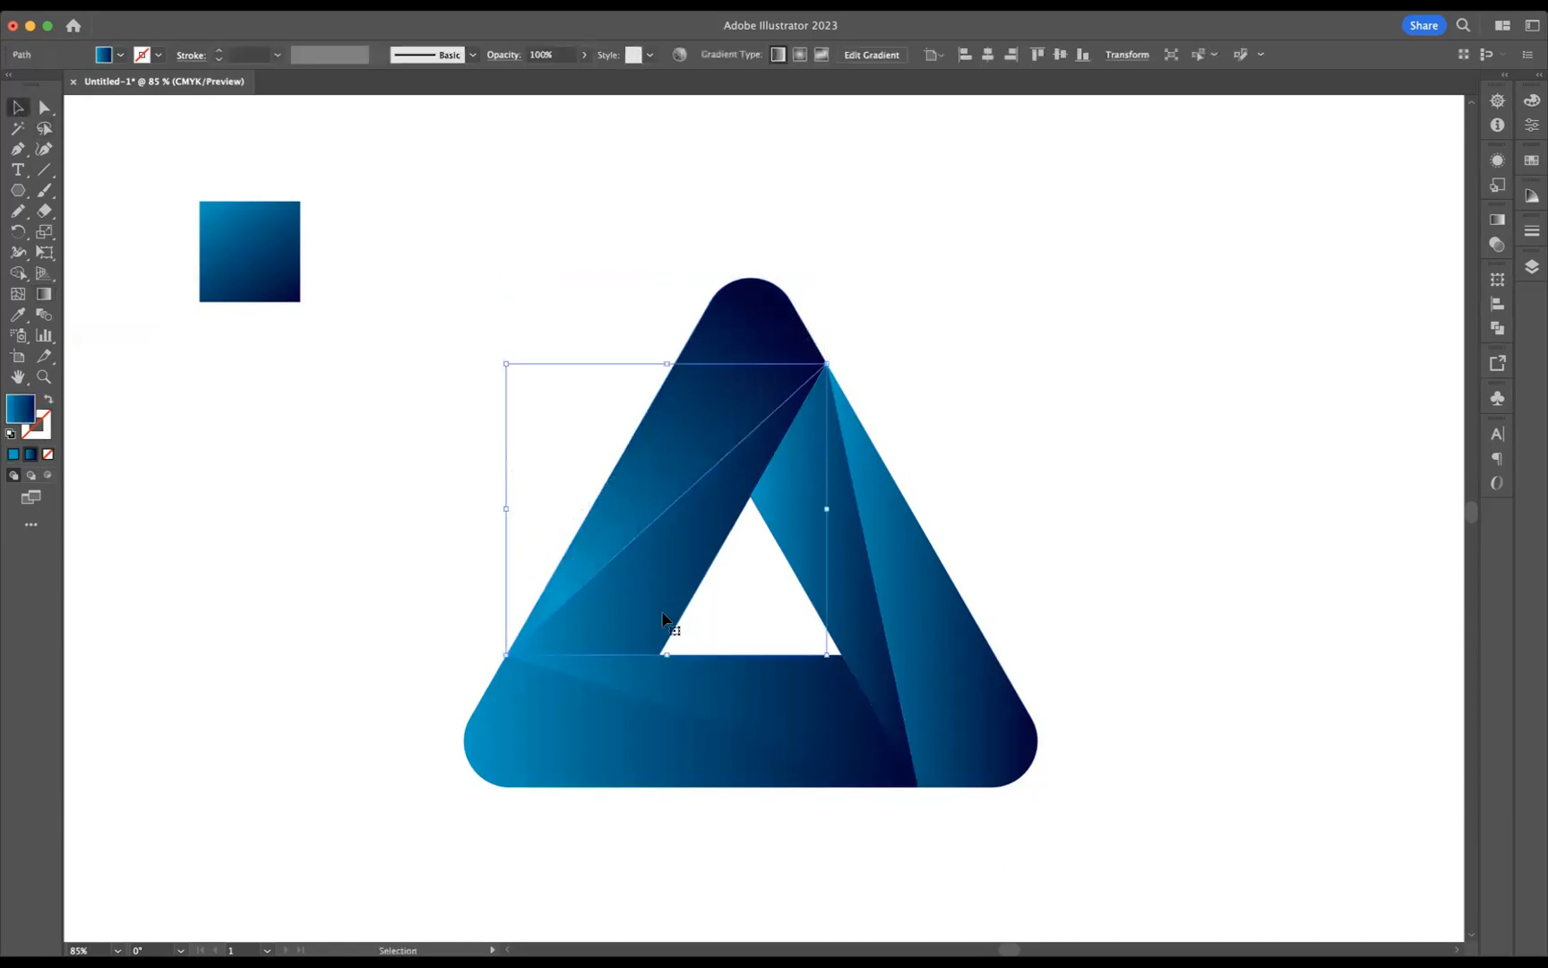
pyautogui.press('g')
pyautogui.moveTo(740, 474); pyautogui.dragTo(591, 645)
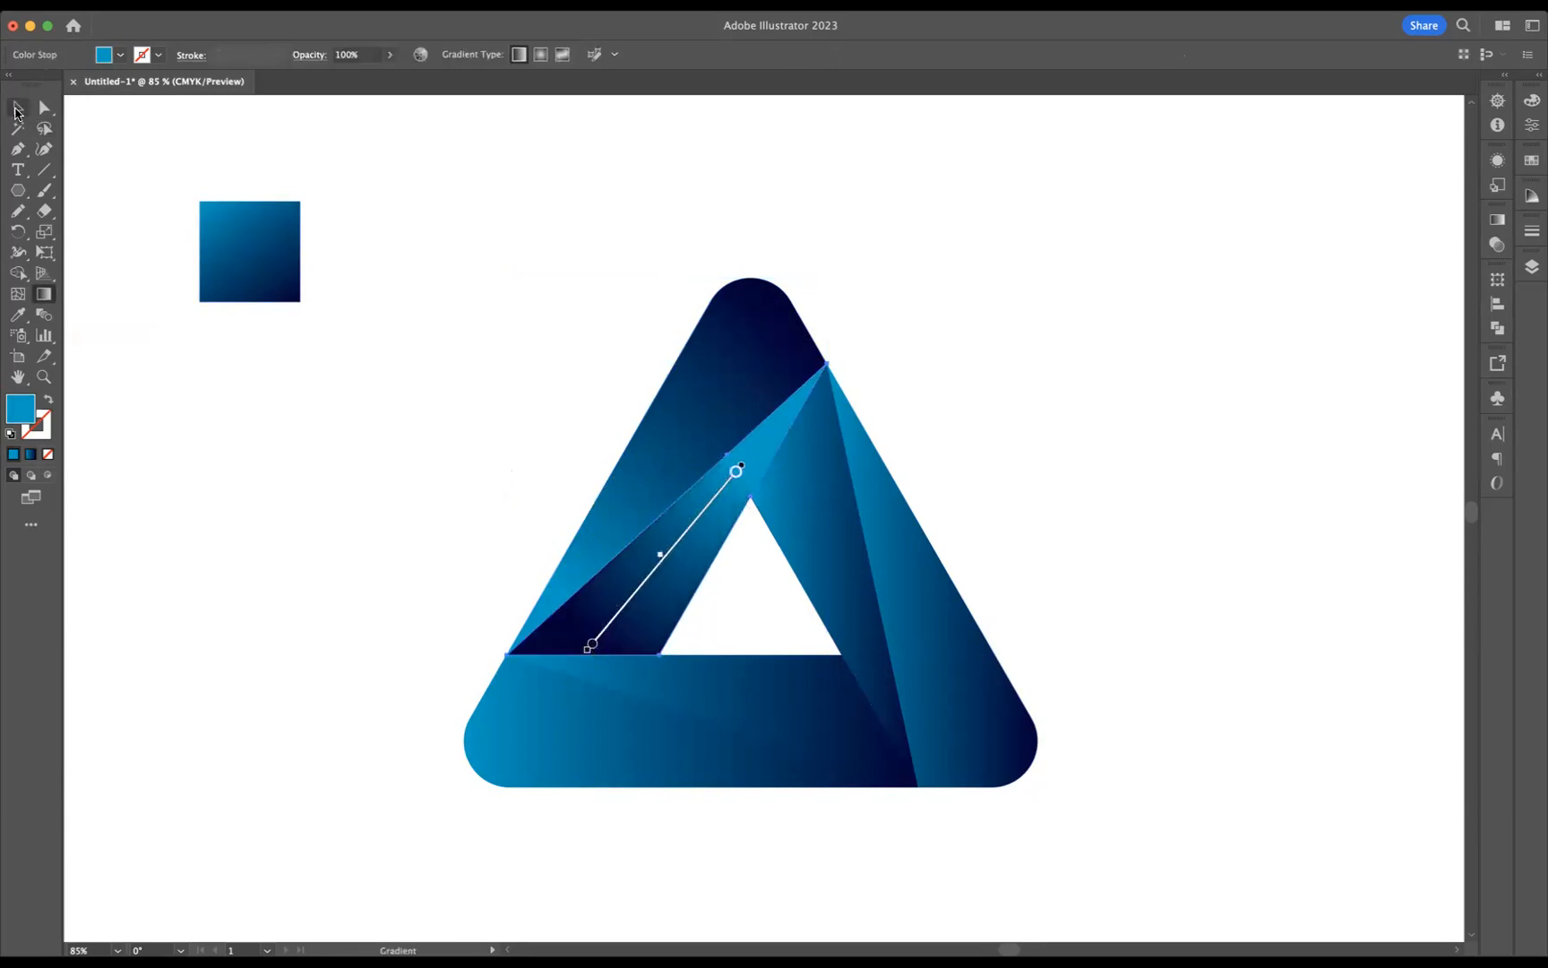
# - Redirect the right side's gradients: inner facet dark above to light below, outer facet light above to dark at the lower corner
pyautogui.click(18, 109)
pyautogui.click(896, 481)
pyautogui.click(819, 489)
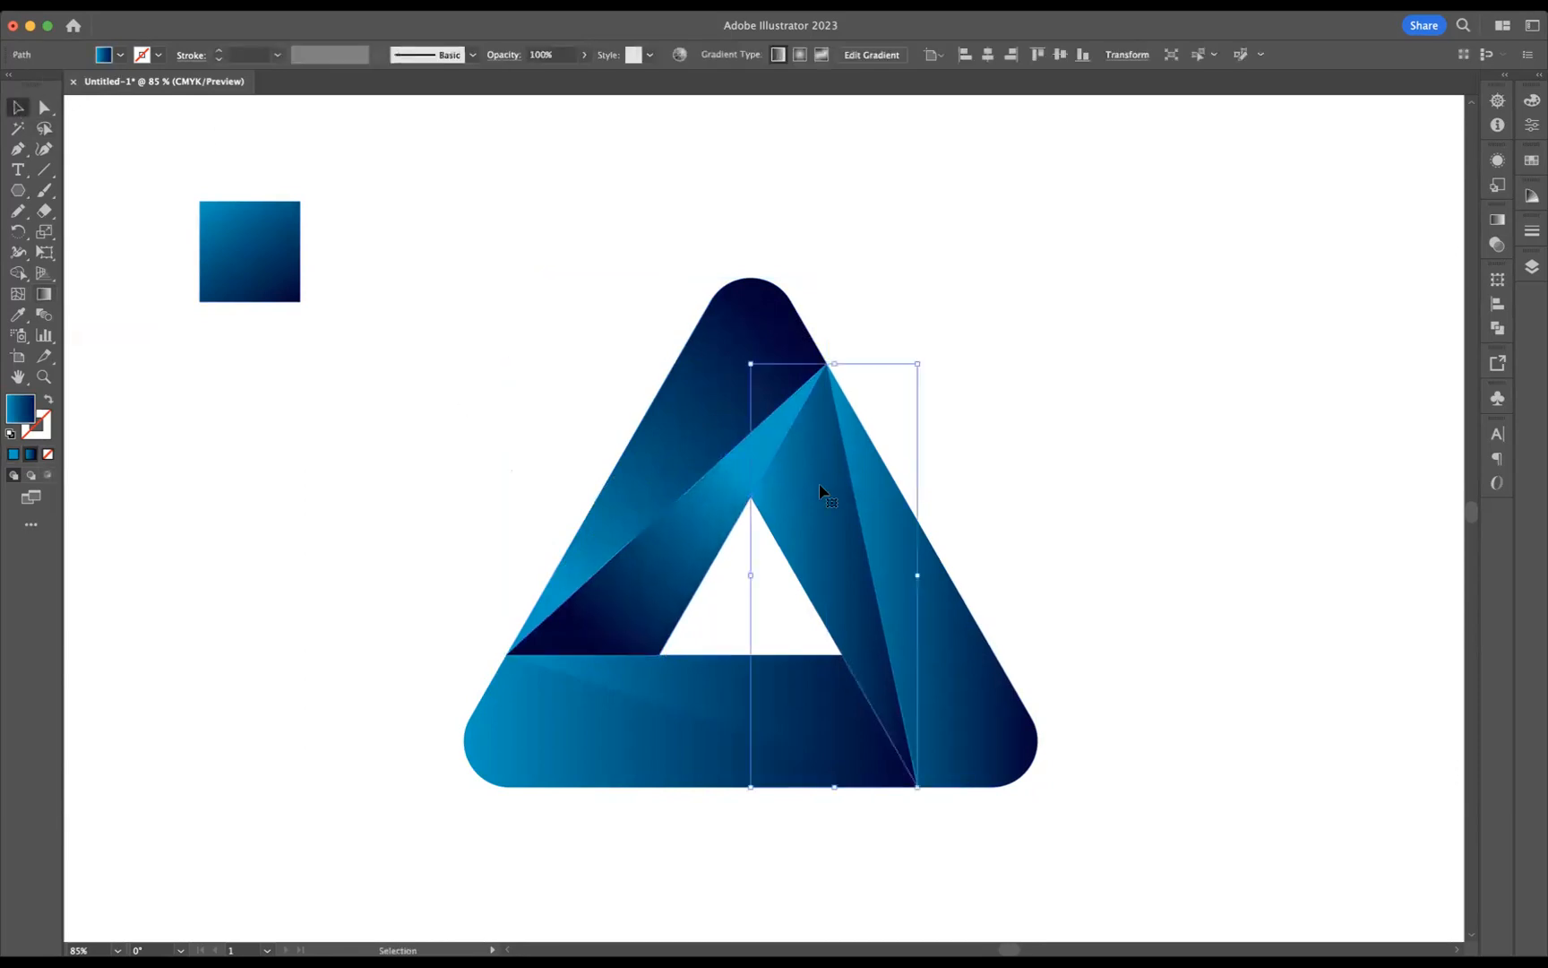
pyautogui.press('g')
pyautogui.moveTo(777, 459)
pyautogui.mouseDown()
pyautogui.moveTo(861, 657)
pyautogui.moveTo(801, 462)
pyautogui.mouseUp()
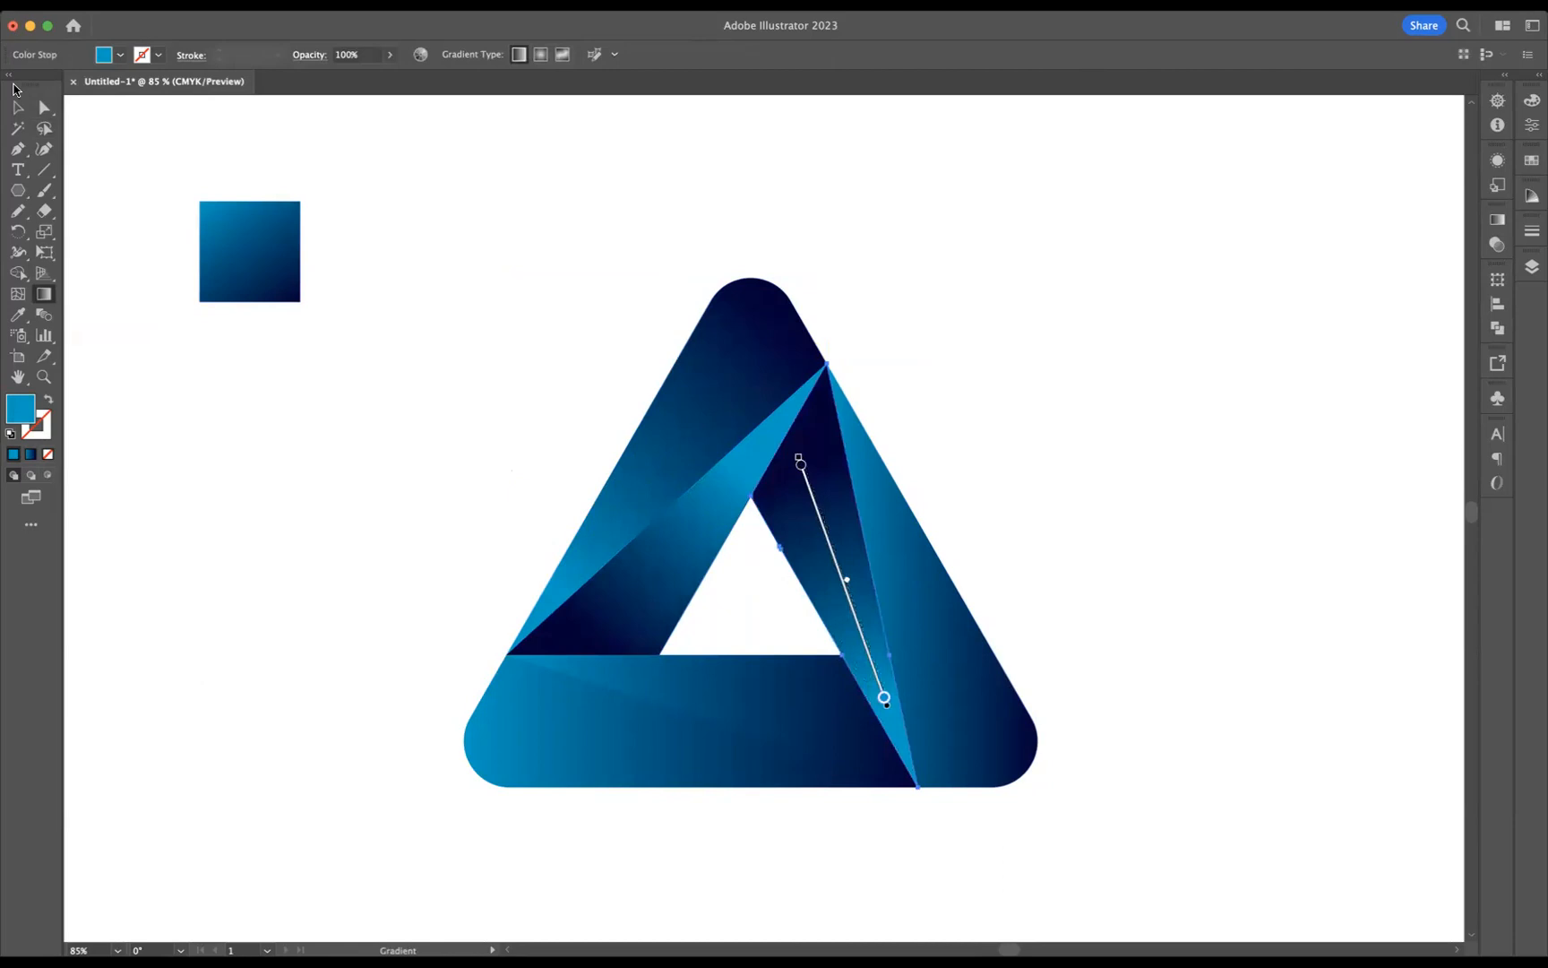
pyautogui.click(18, 107)
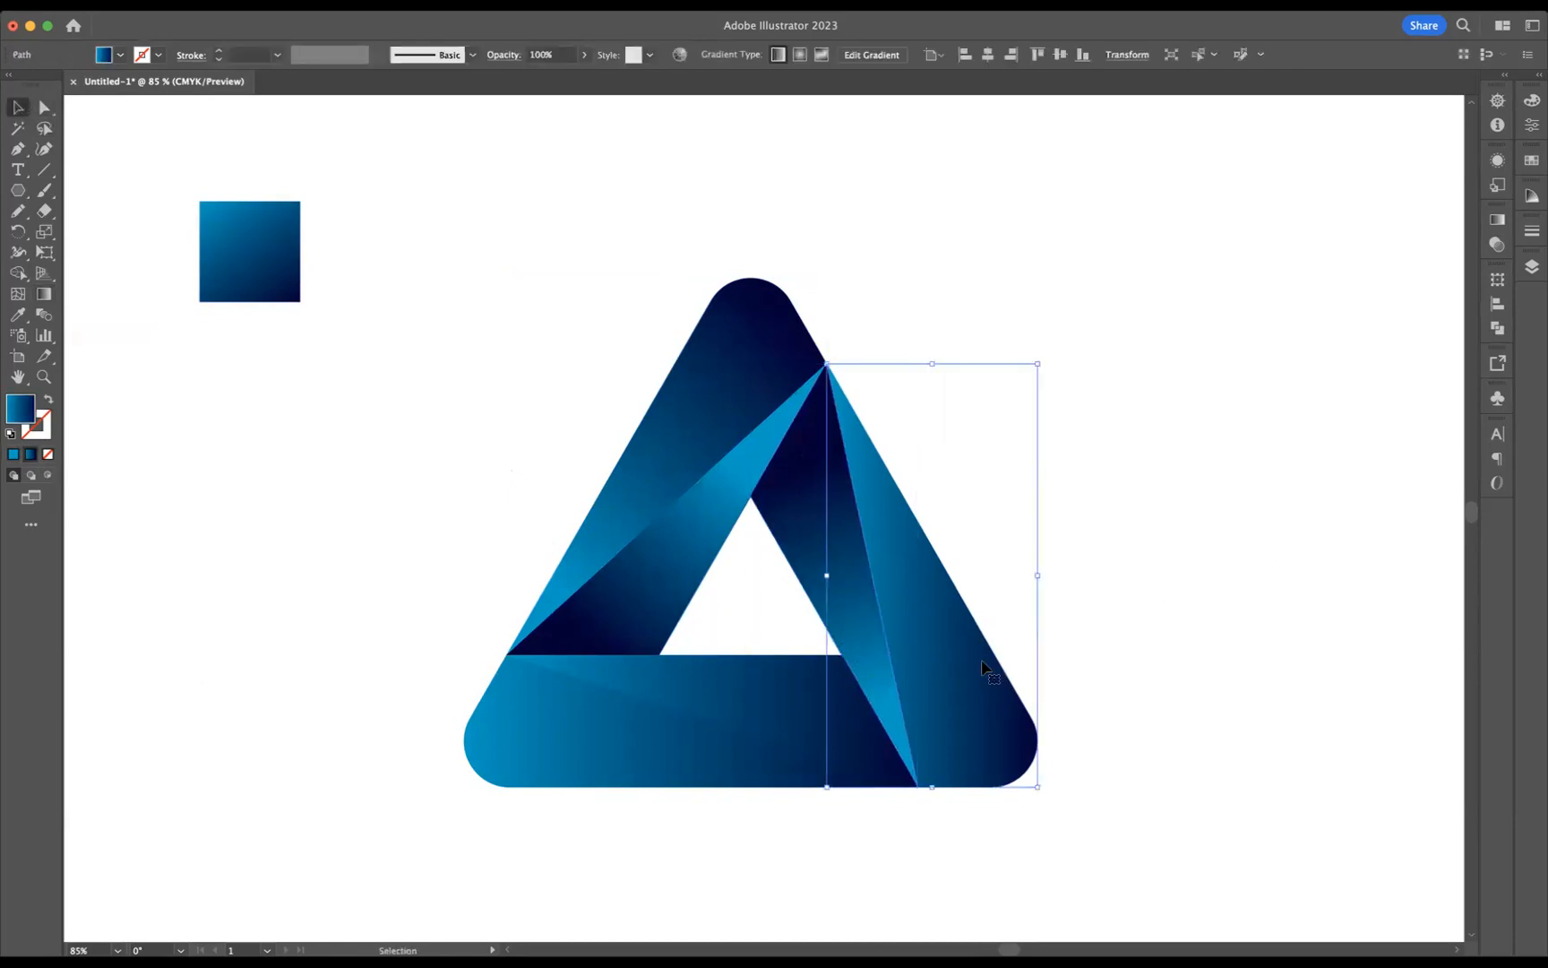
pyautogui.press('g')
pyautogui.moveTo(875, 506); pyautogui.dragTo(971, 735)
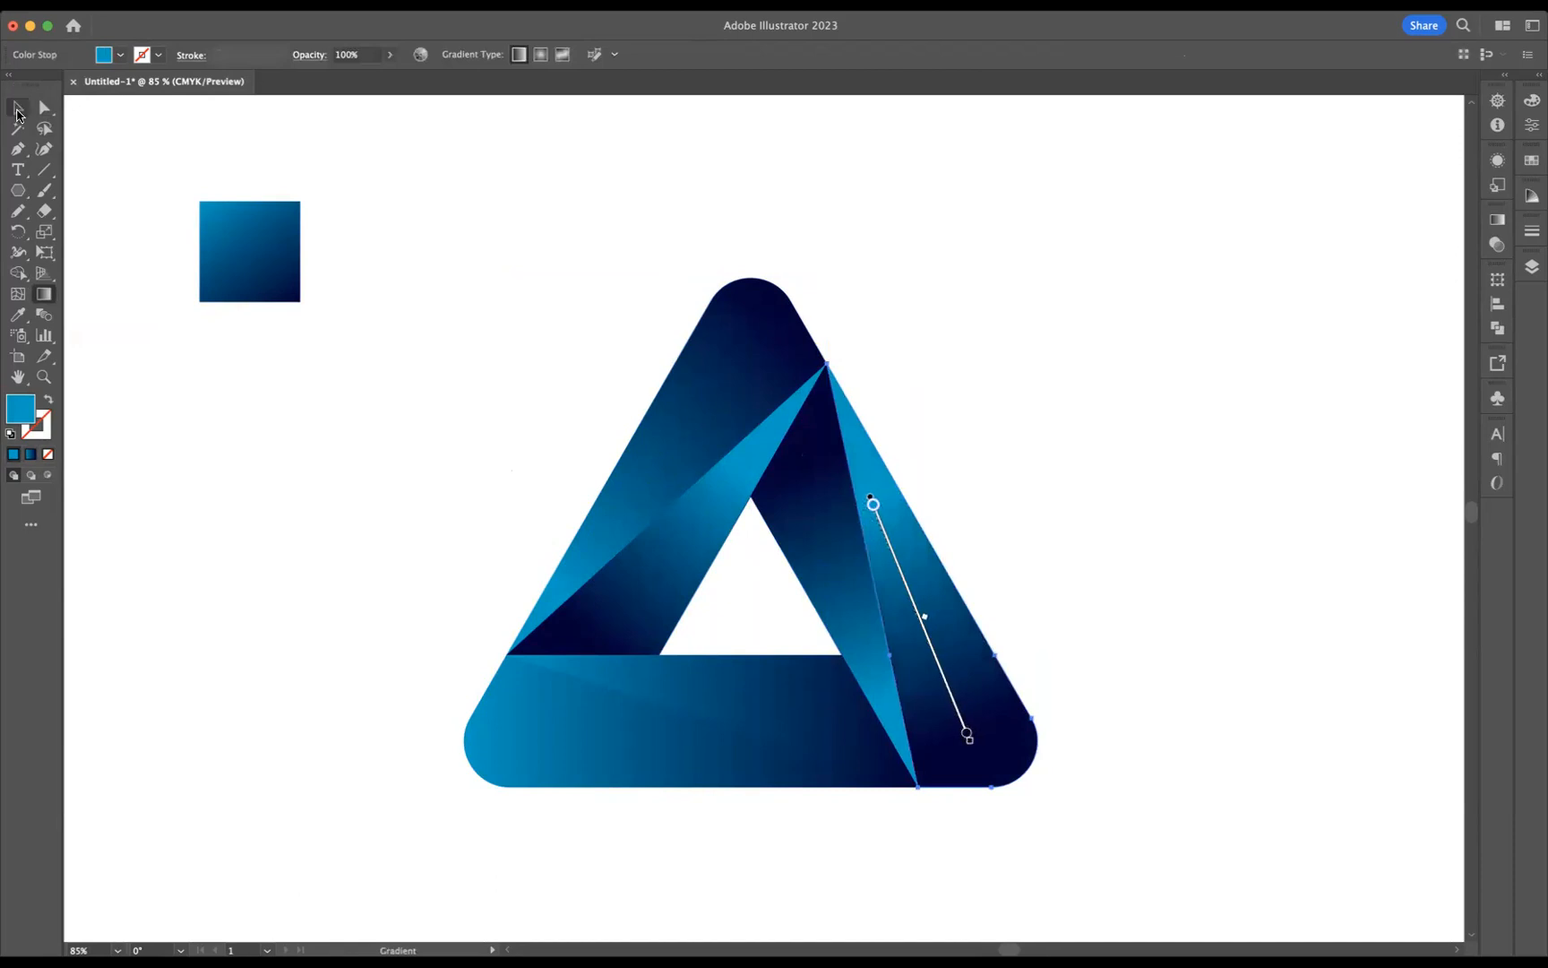
# - Redirect the base's gradients: upper facet light at left to dark at right, lower facet light at right to dark at the left corner
pyautogui.click(17, 107)
pyautogui.click(769, 695)
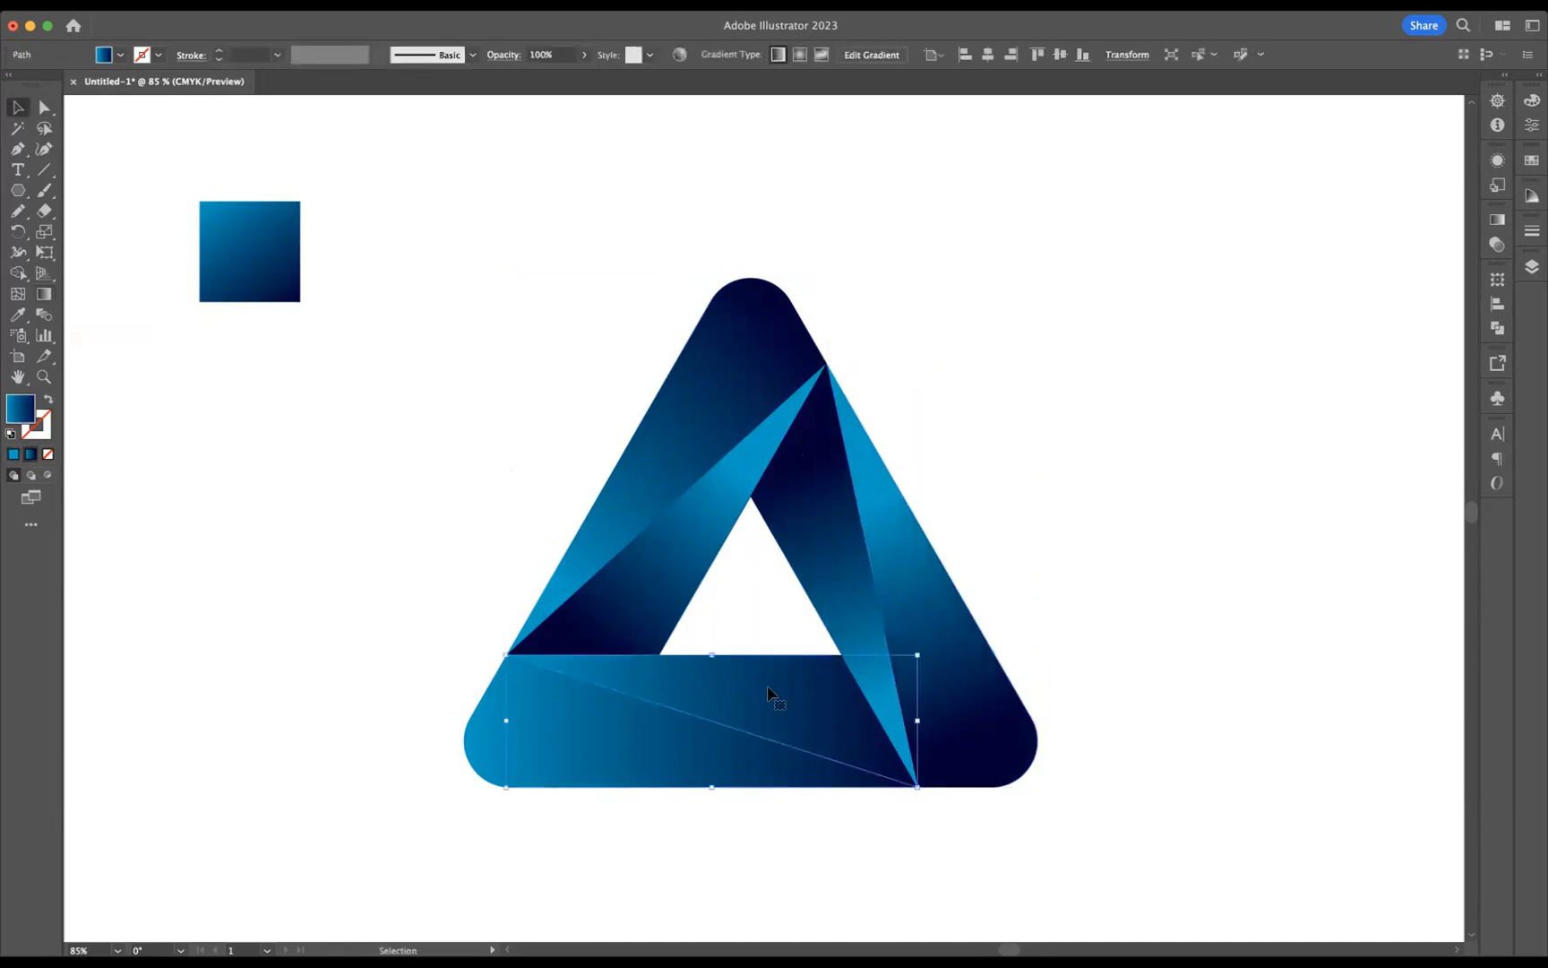
pyautogui.press('g')
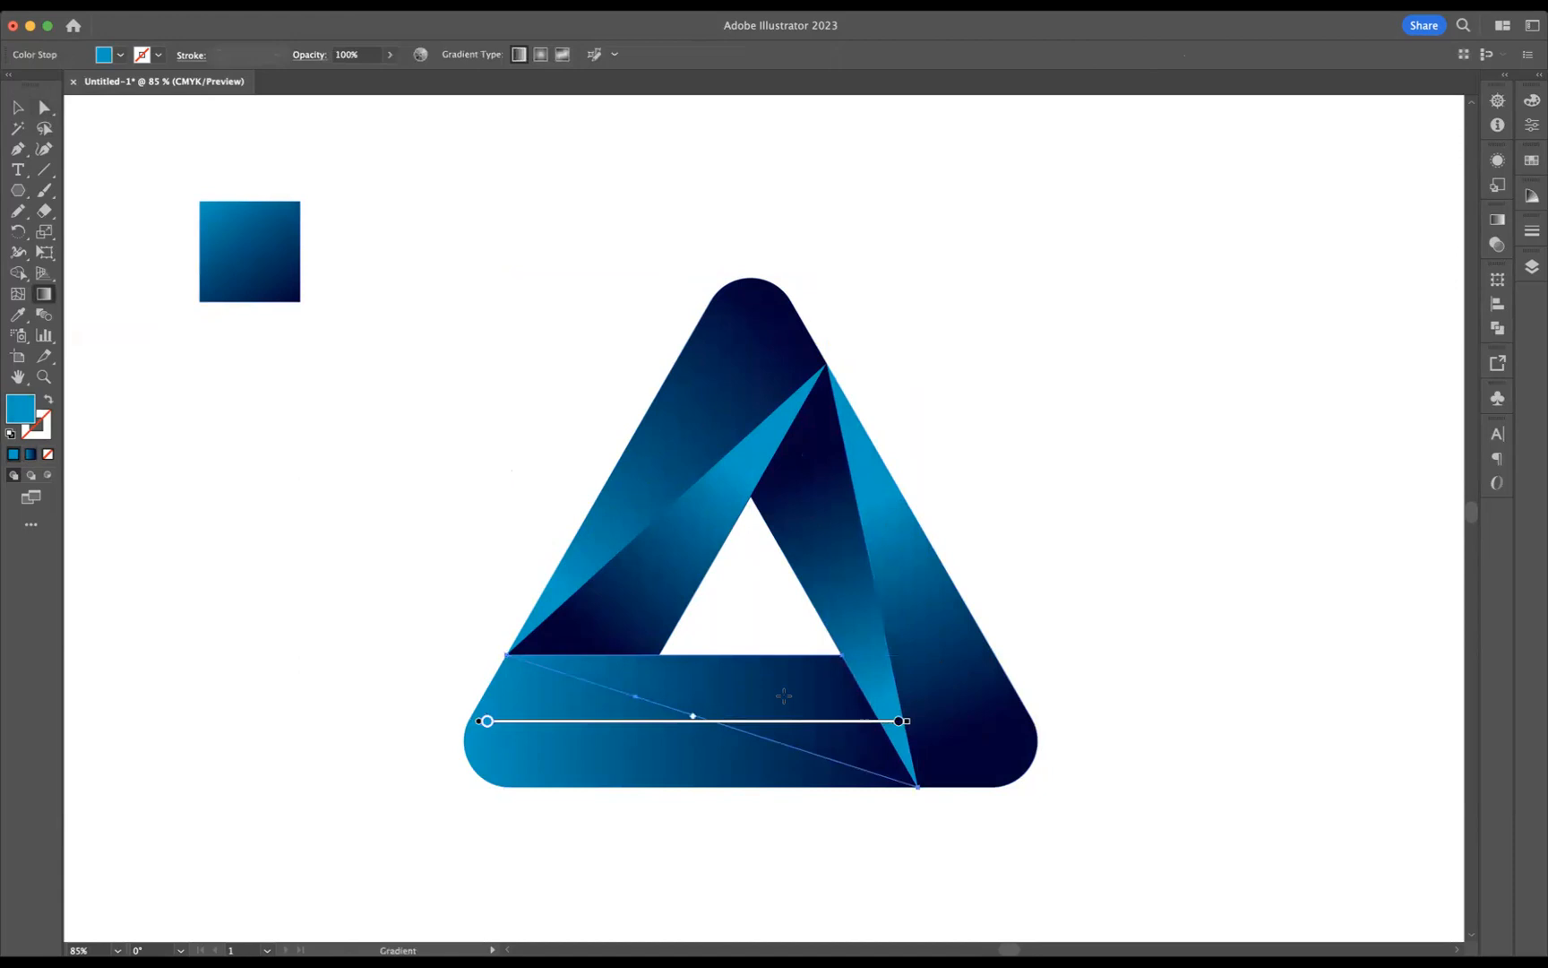
pyautogui.moveTo(635, 668)
pyautogui.mouseDown()
pyautogui.moveTo(795, 690)
pyautogui.moveTo(824, 710)
pyautogui.mouseUp()
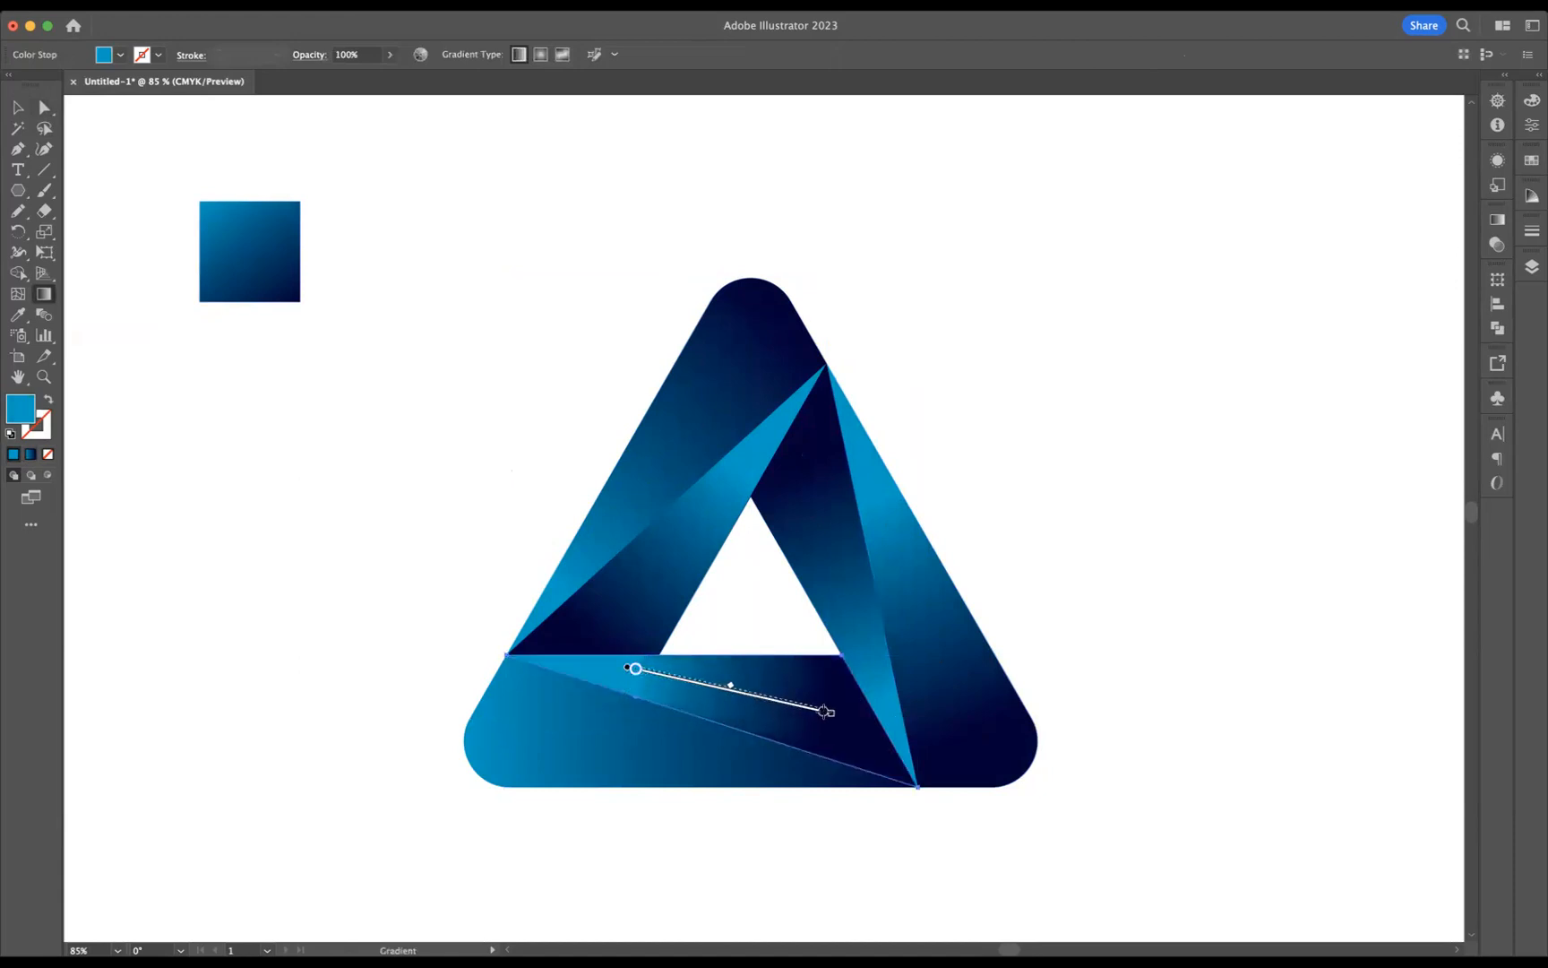
pyautogui.press('v')
pyautogui.click(564, 740)
pyautogui.press('g')
pyautogui.moveTo(742, 754)
pyautogui.mouseDown()
pyautogui.moveTo(638, 754)
pyautogui.moveTo(512, 733)
pyautogui.moveTo(518, 722)
pyautogui.mouseUp()
# - Delete the gradient sample square beside the logo
pyautogui.press('v')
pyautogui.click(266, 261)
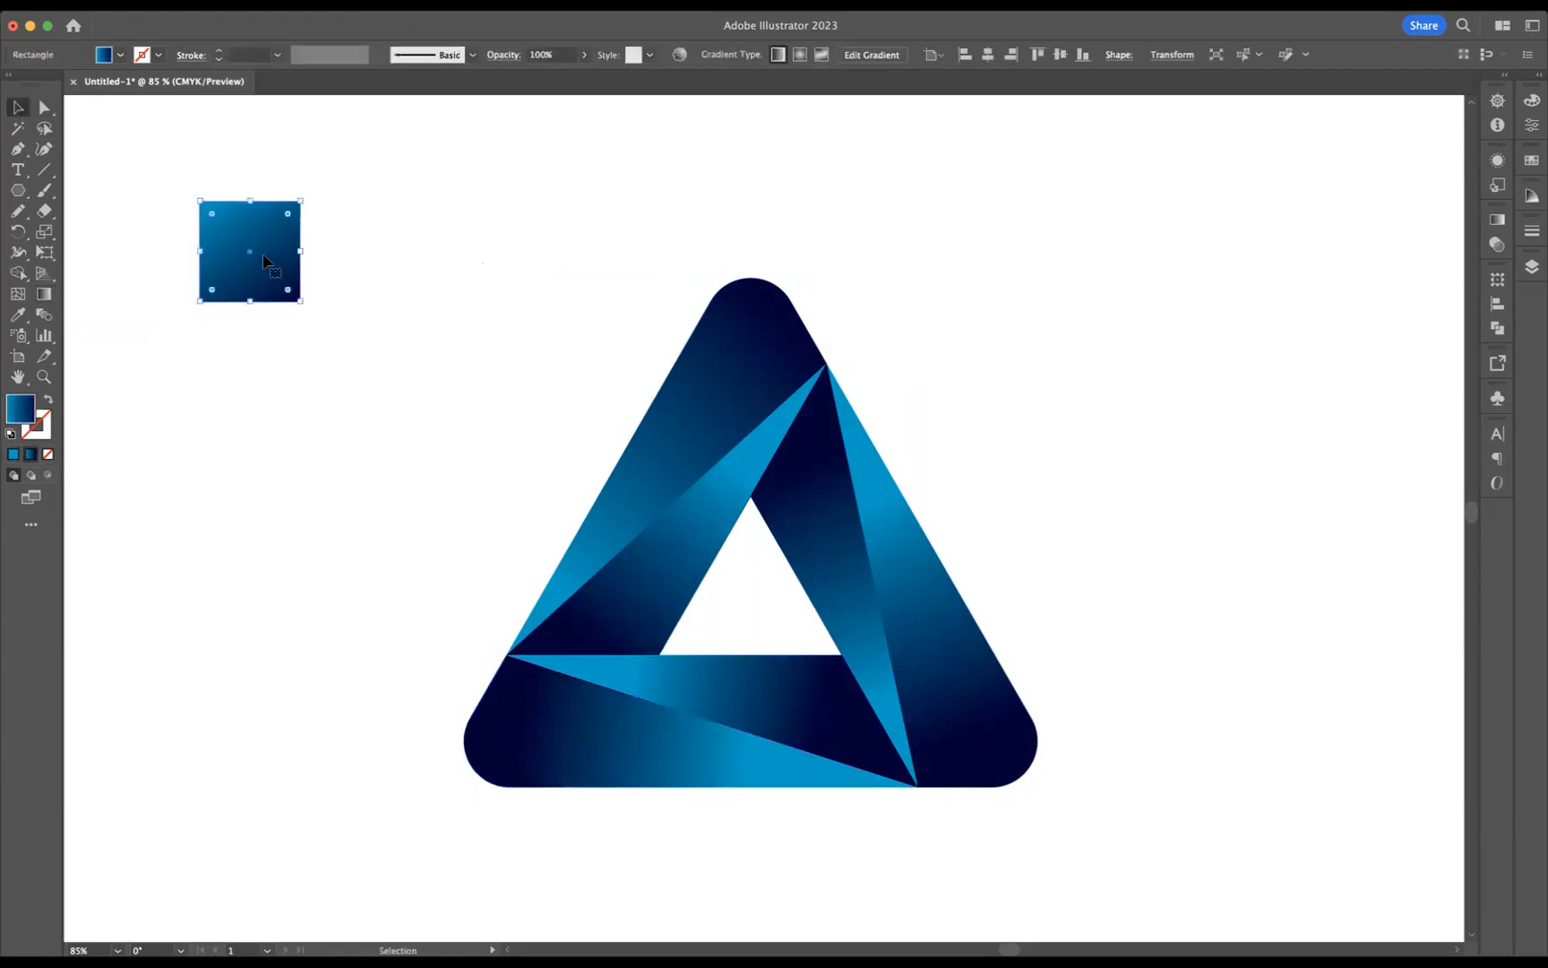
pyautogui.press('Delete')
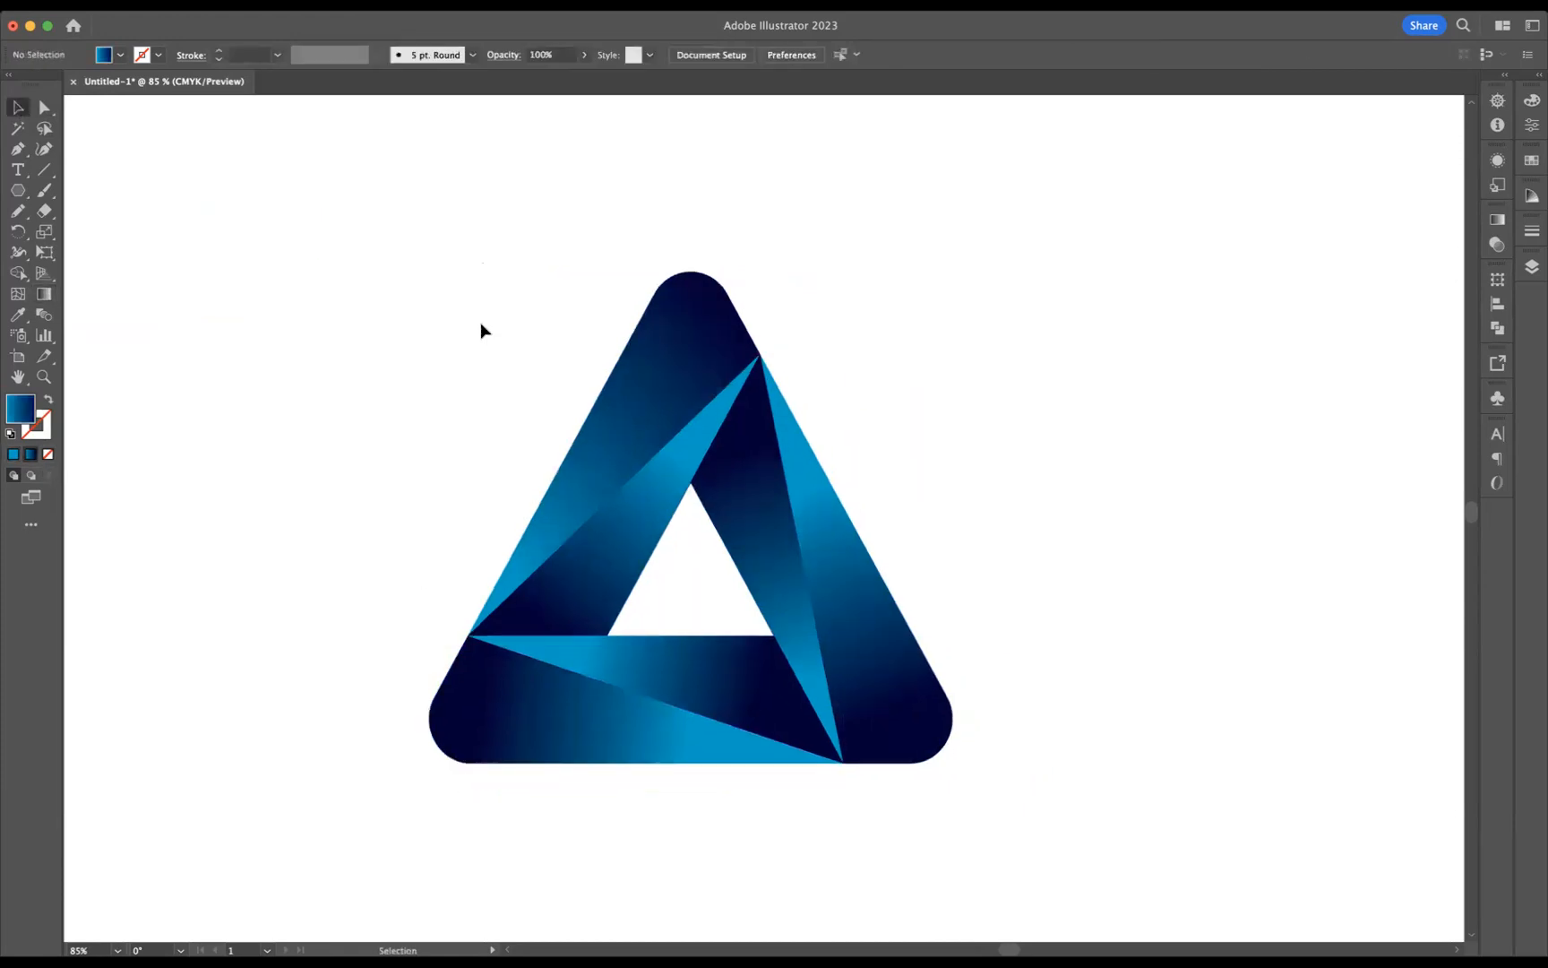
# - Show the finished triangle logo in full-screen mode and centre it in the view
pyautogui.press('f')
pyautogui.press('f')
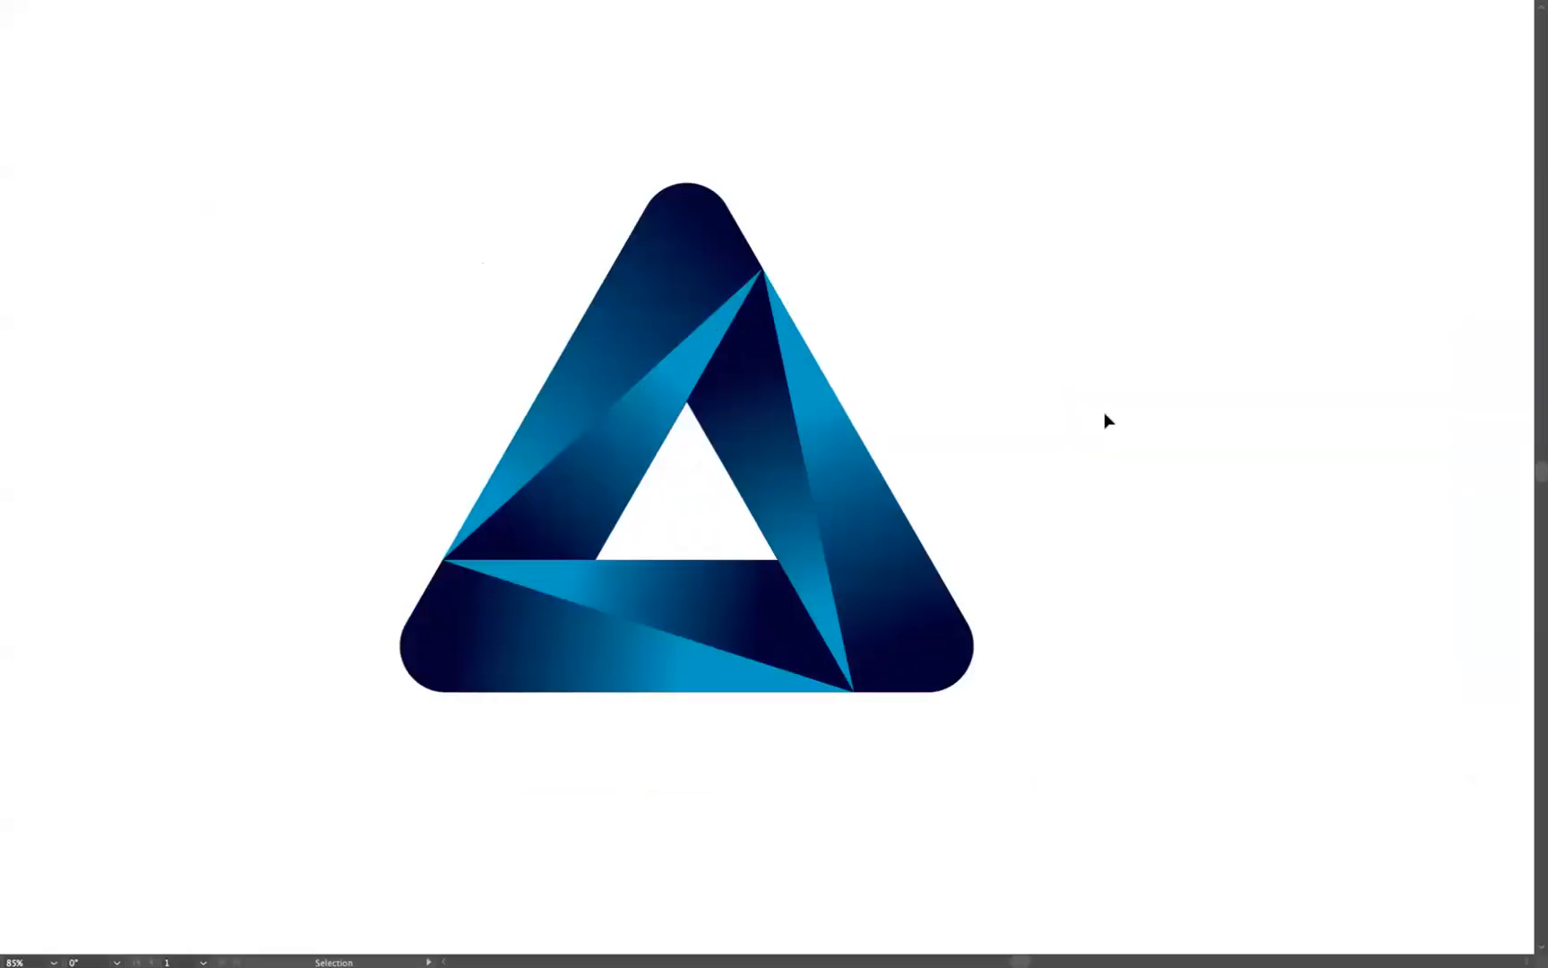
pyautogui.moveTo(1087, 411); pyautogui.dragTo(1137, 441)
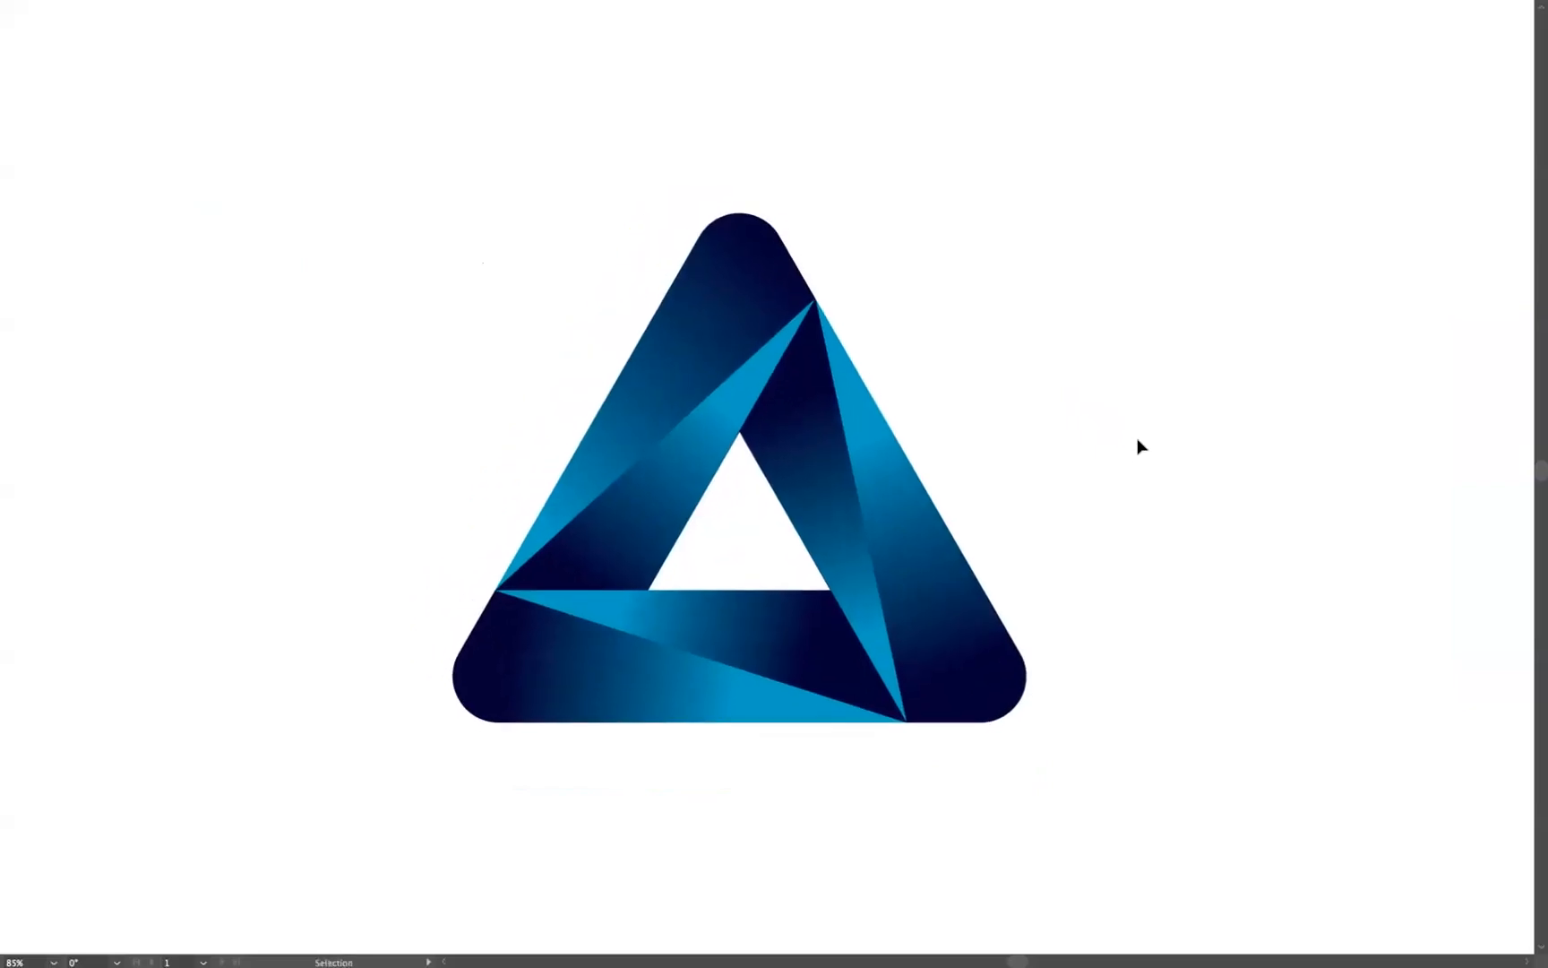